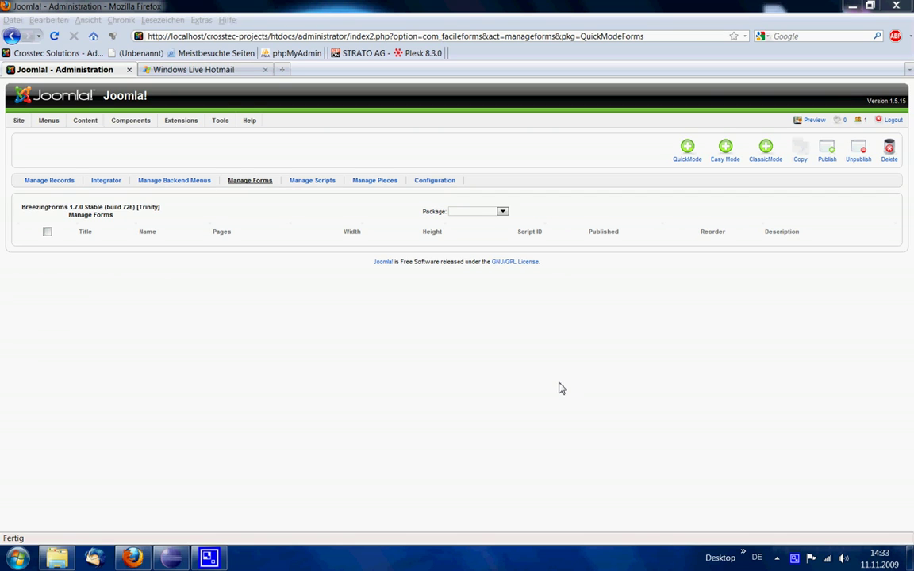
- Create a new QuickMode form whose Page 1 holds one element of type File upload
left_click(687, 159)
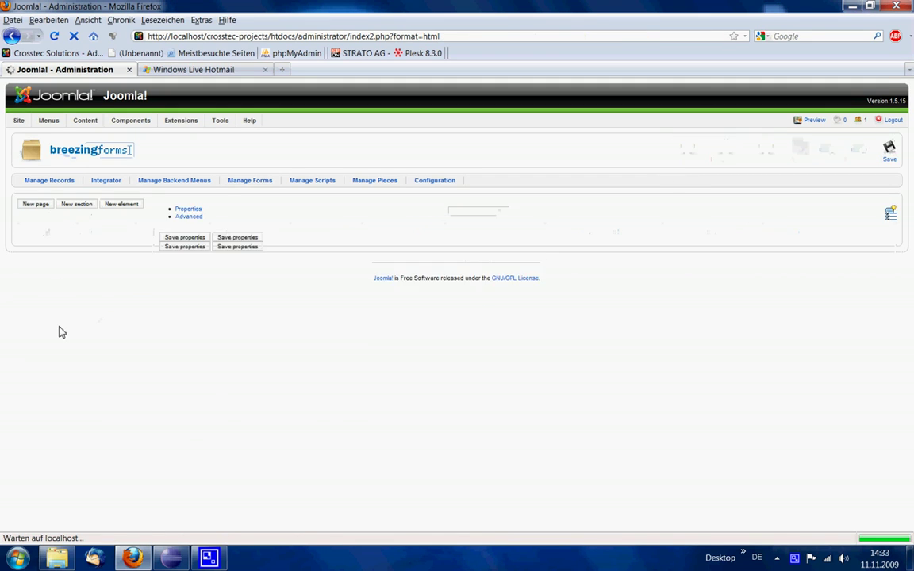
left_click(36, 207)
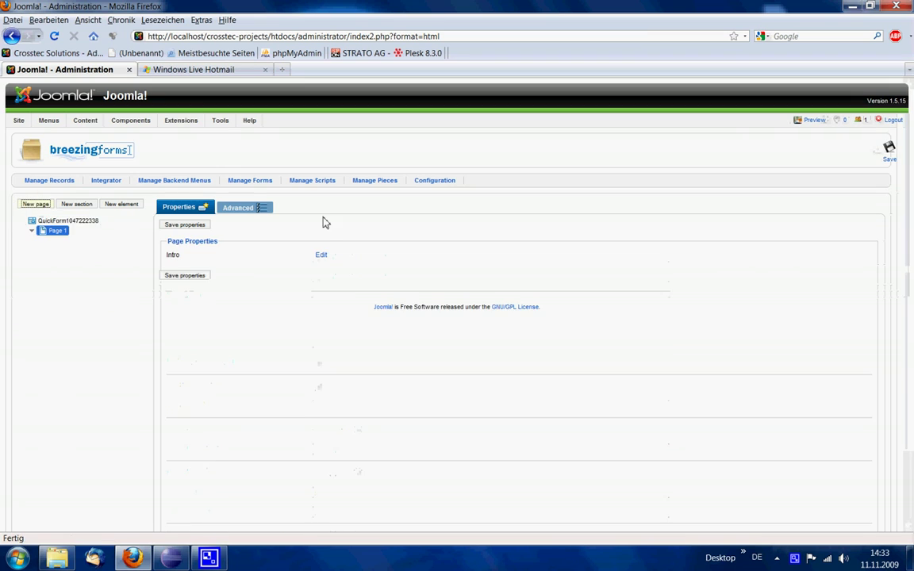
left_click(121, 204)
left_click(407, 297)
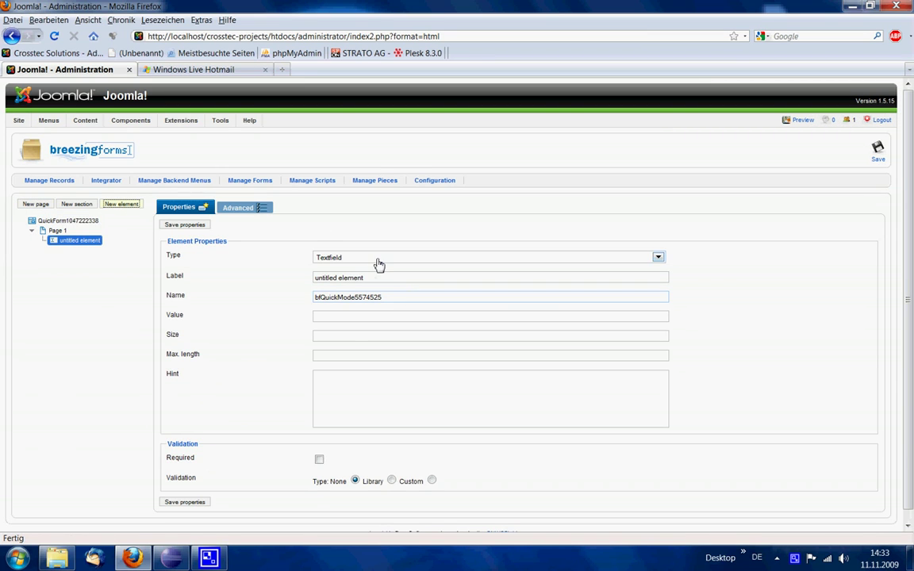
left_click(378, 264)
left_click(350, 330)
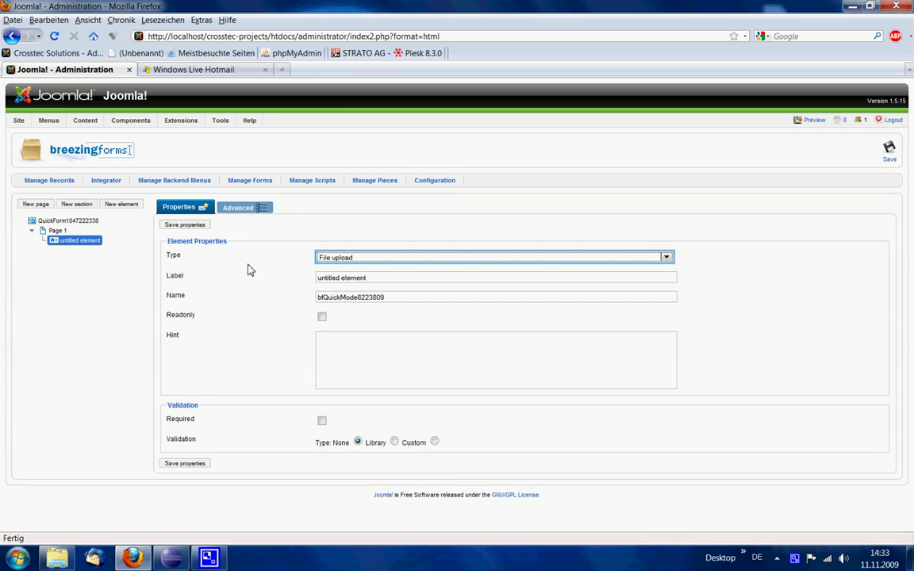
- Turn on Use Flash upload and Allow multi flash uploads, checking the filesize, width and height values
left_click(241, 208)
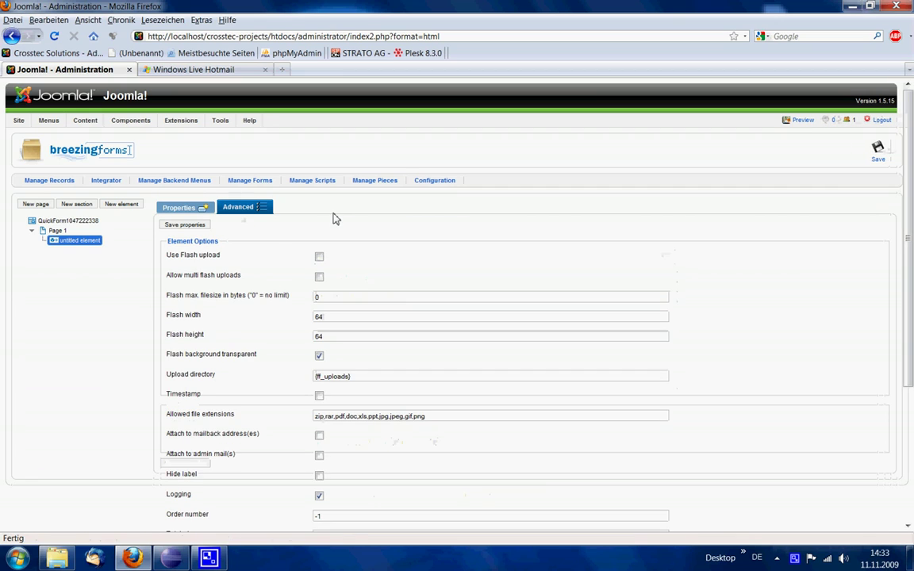
left_click(319, 261)
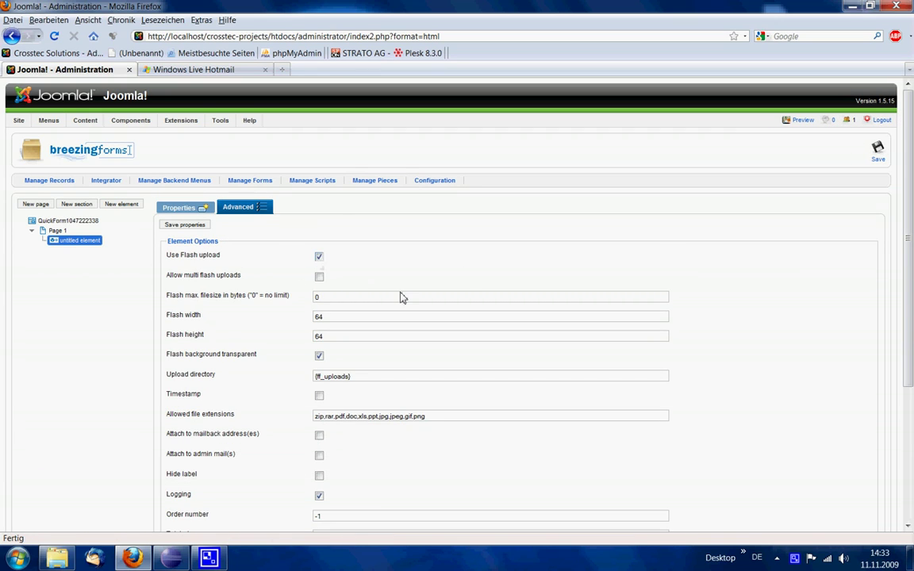
left_click(318, 276)
left_click(326, 297)
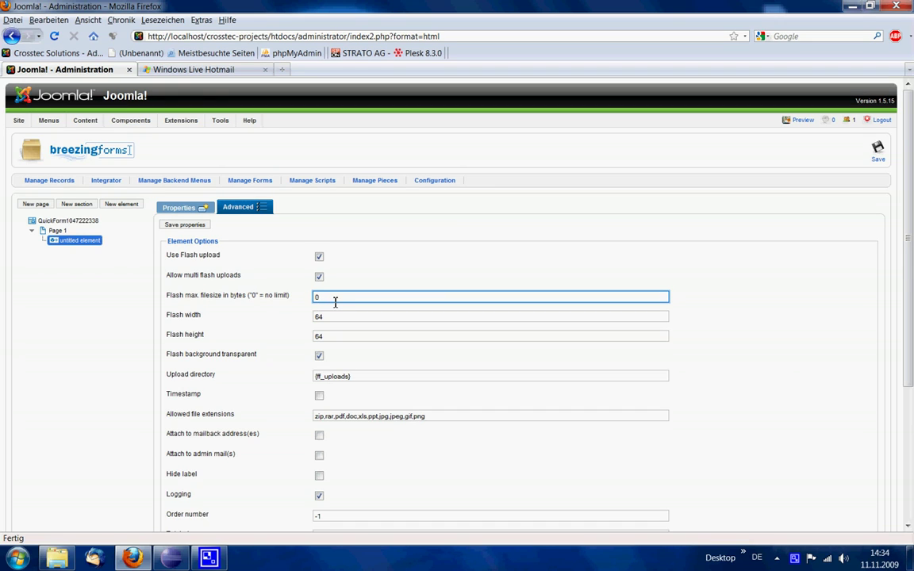
left_click_drag(357, 310, 306, 306)
left_click(335, 316)
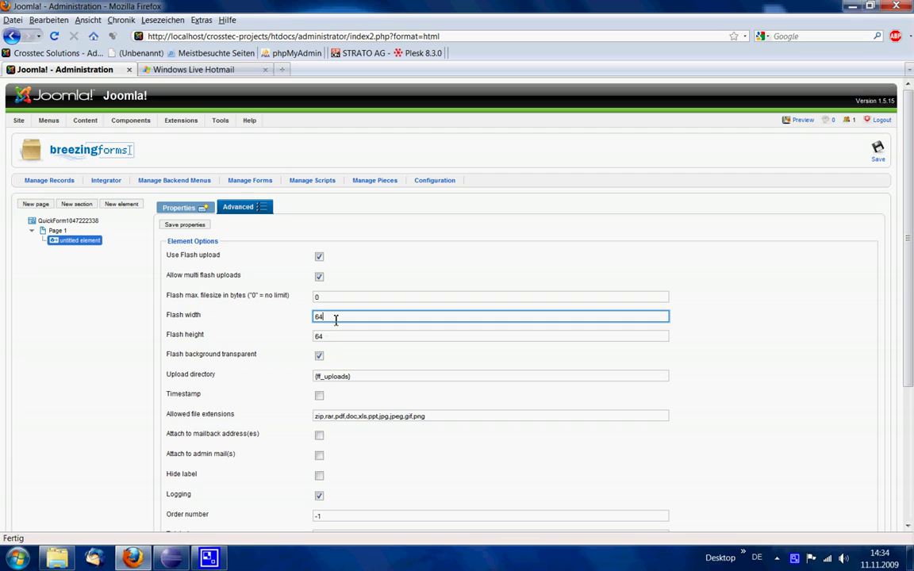
left_click(339, 336)
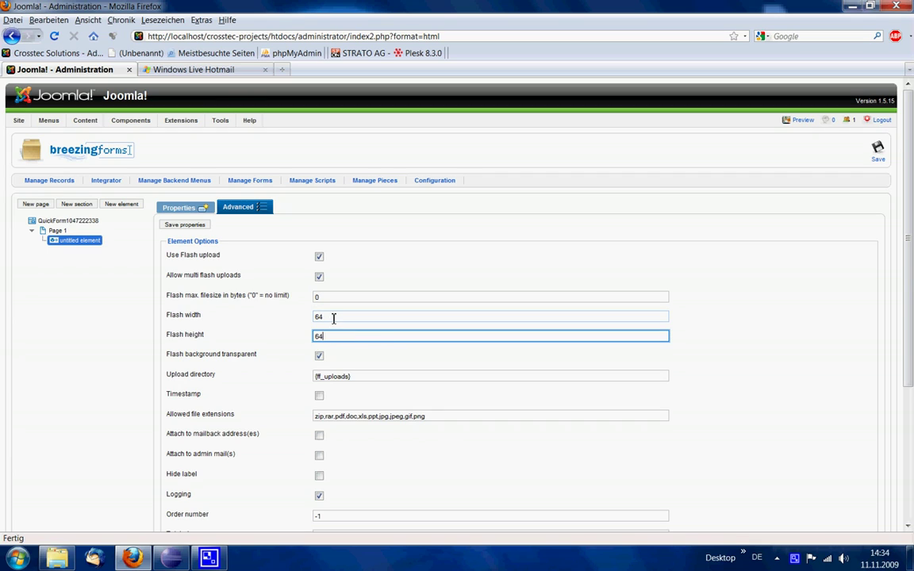
left_click(333, 317)
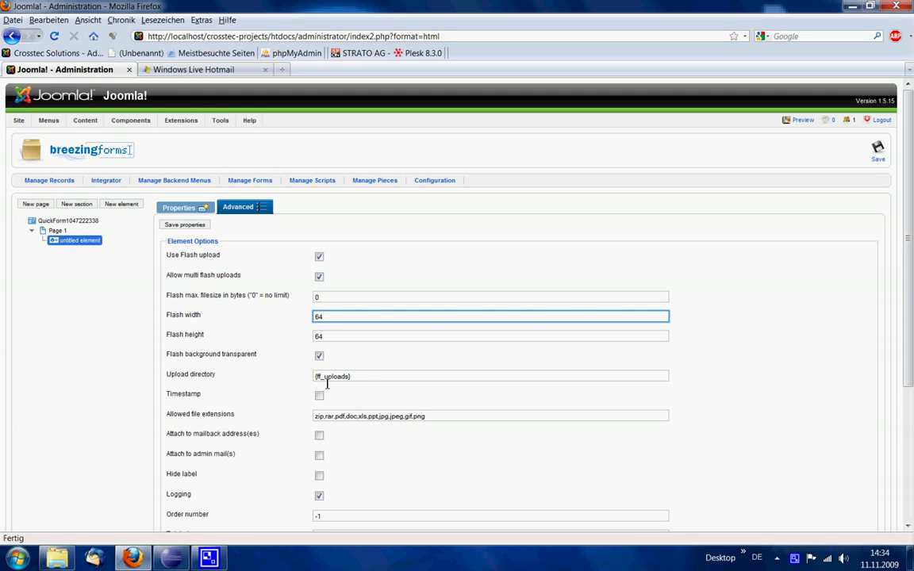
scroll(334, 386, "down", 1)
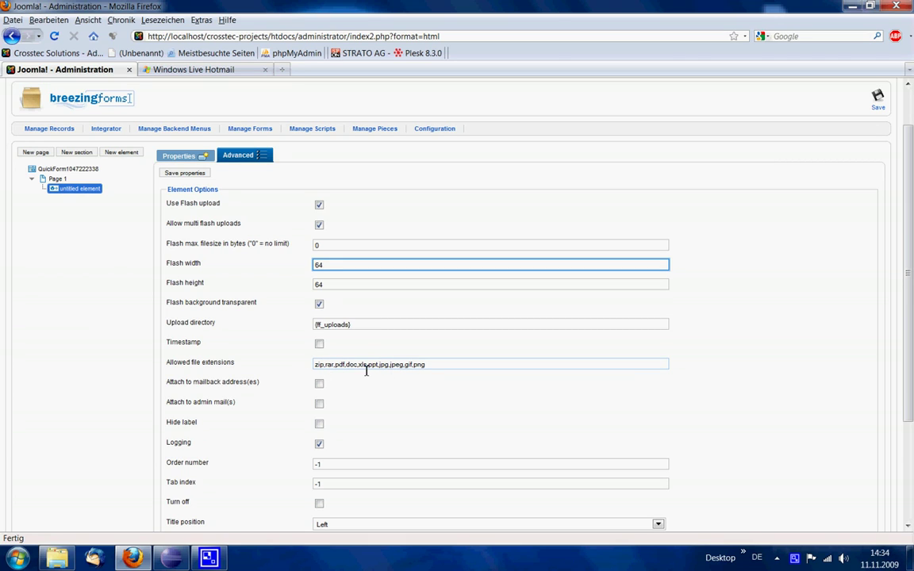
- Save the upload element's settings and the whole form, and preview it
left_click(204, 175)
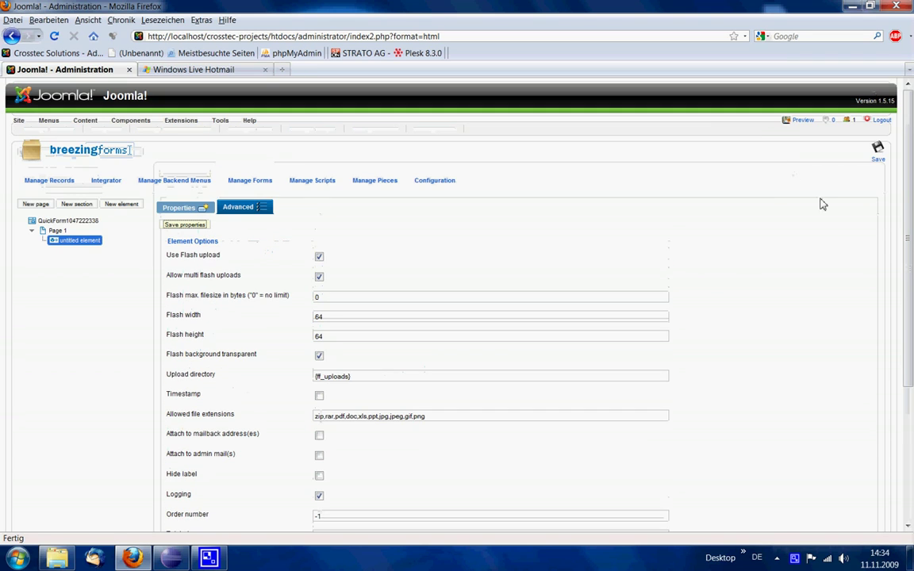
left_click(877, 154)
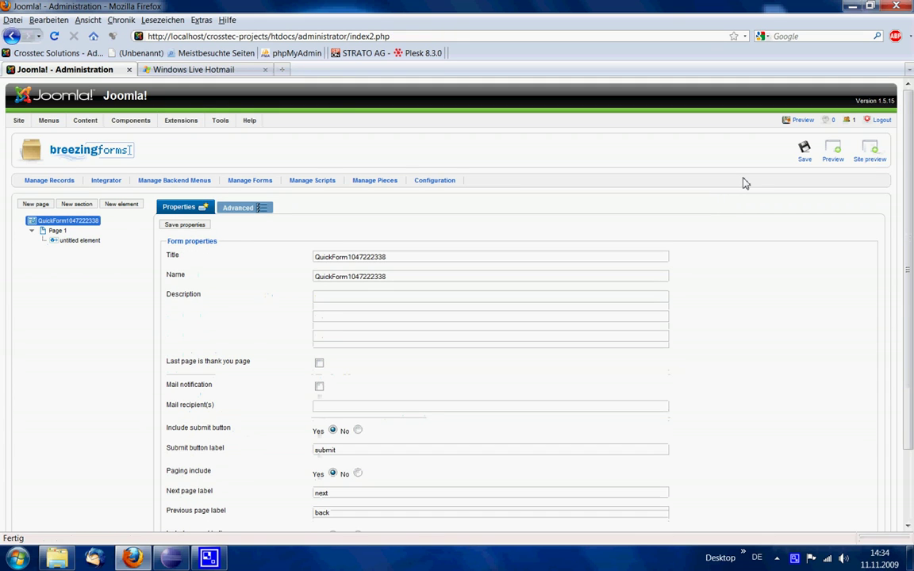
left_click(832, 150)
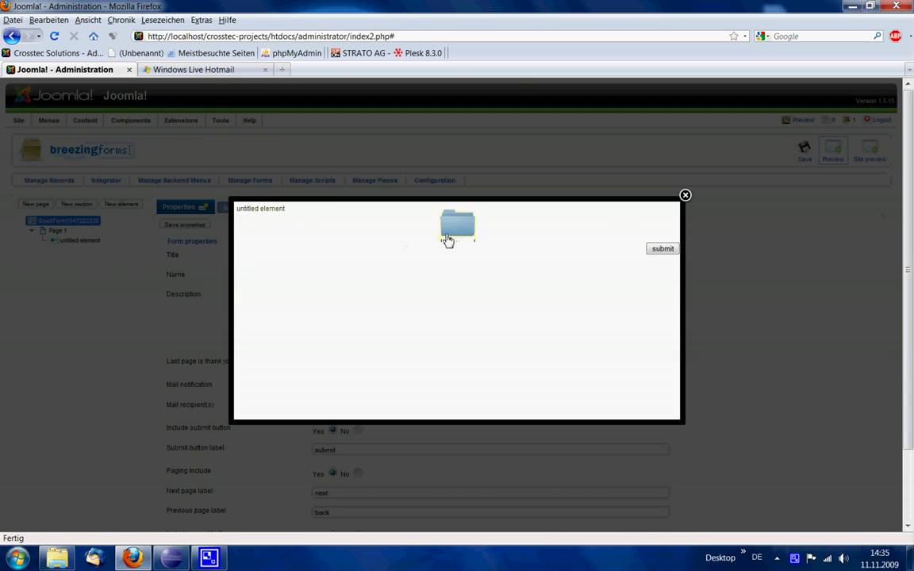
- Upload breezingforms_170_UNZIP_FIRST.zip, bopp.zip and the breezingforms update zip, then submit the preview
left_click(449, 233)
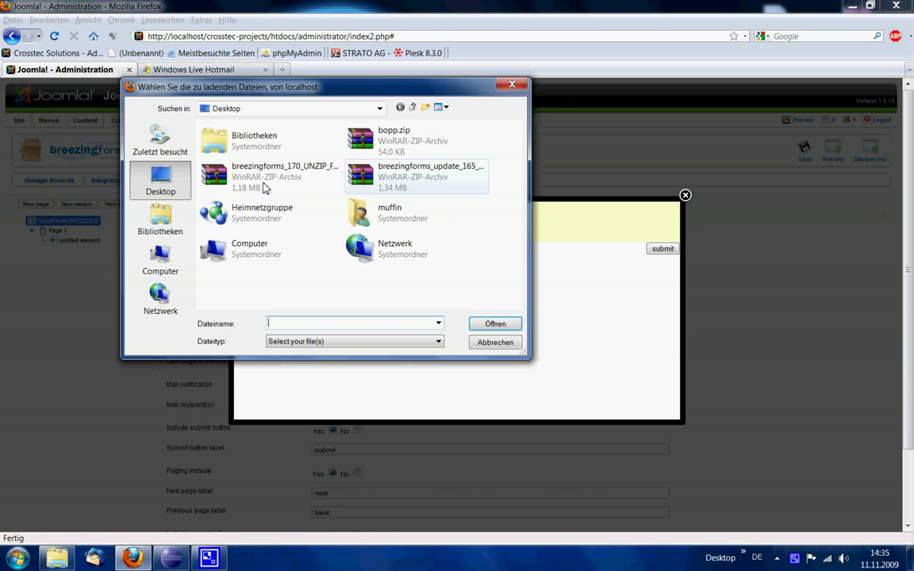
left_click(240, 170)
left_click(383, 144, "ctrl")
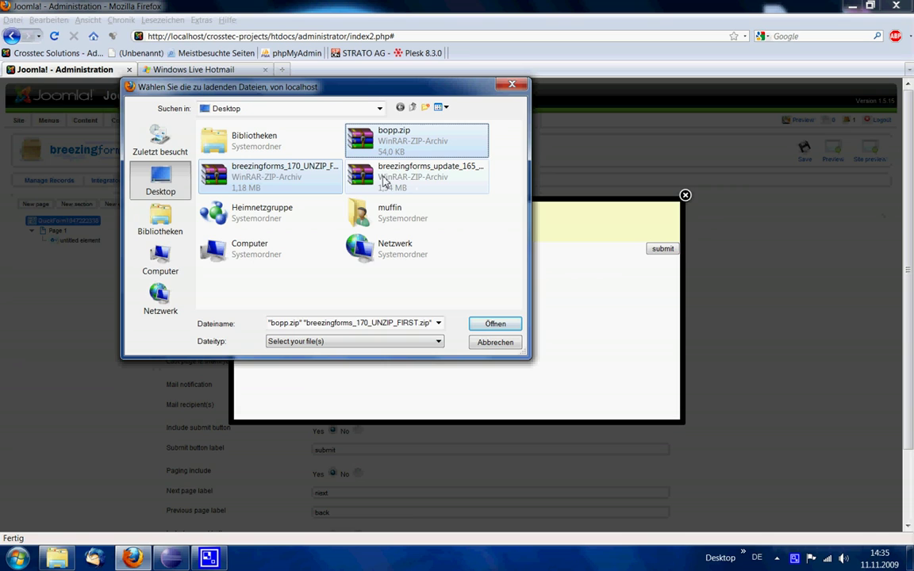
left_click(389, 181, "ctrl")
left_click(482, 323)
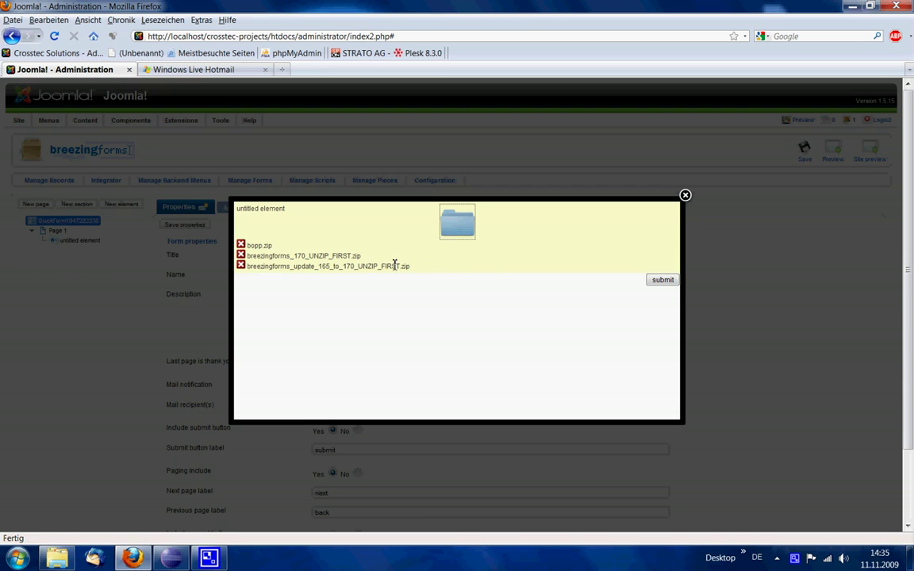
left_click(659, 283)
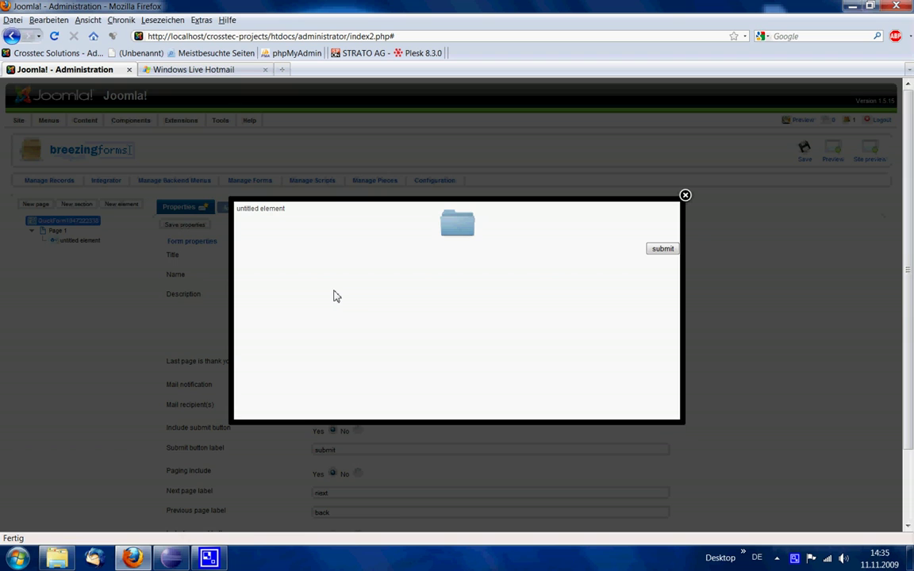
- Mark the file upload element as Required
left_click(102, 321)
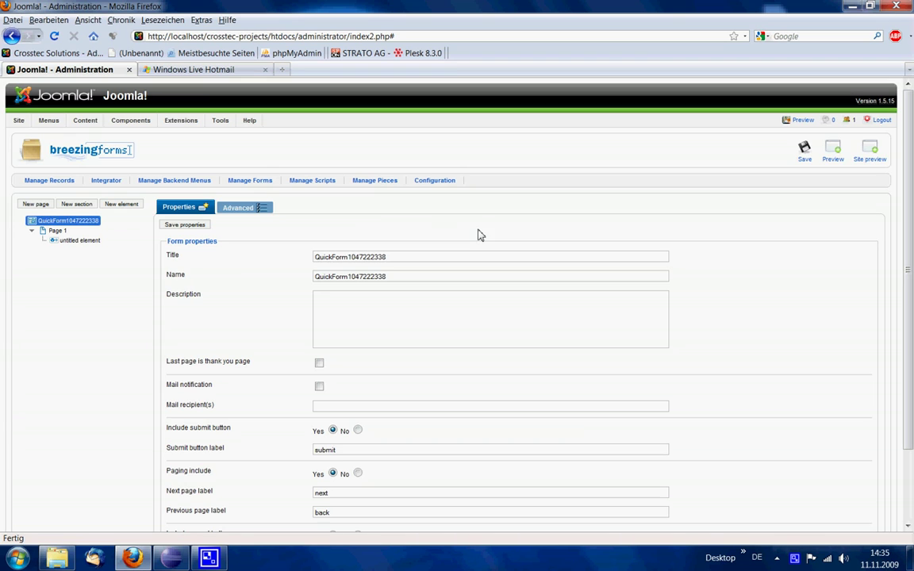
left_click(79, 240)
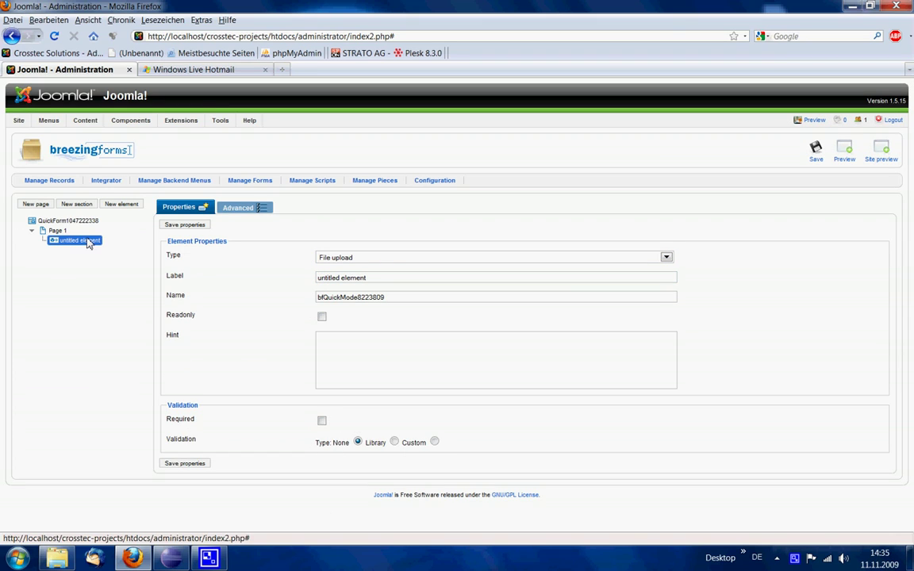
left_click(322, 422)
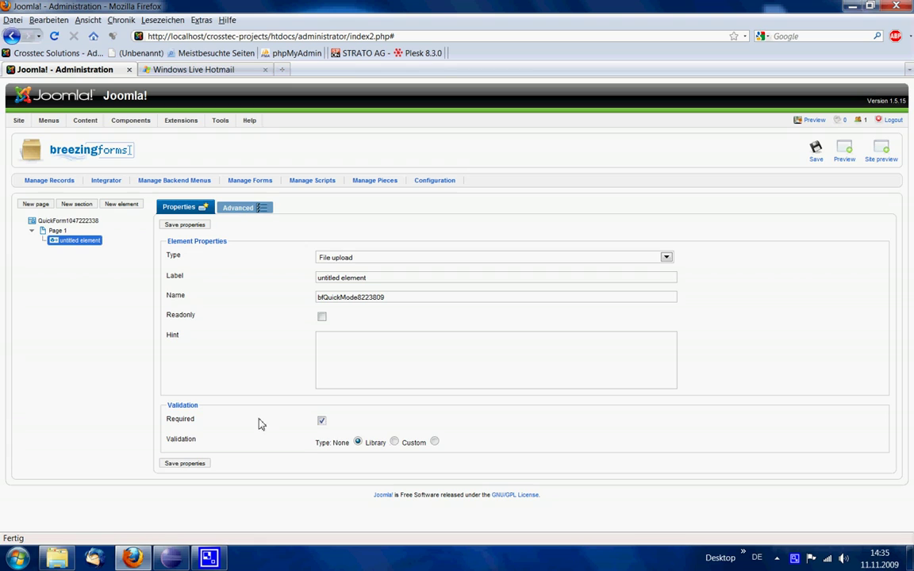
- Validate it with ff_flashupload_not_empty and error 'Please choose one or more files!', then save
left_click(394, 442)
scroll(257, 438, "down", 1)
left_click(277, 459)
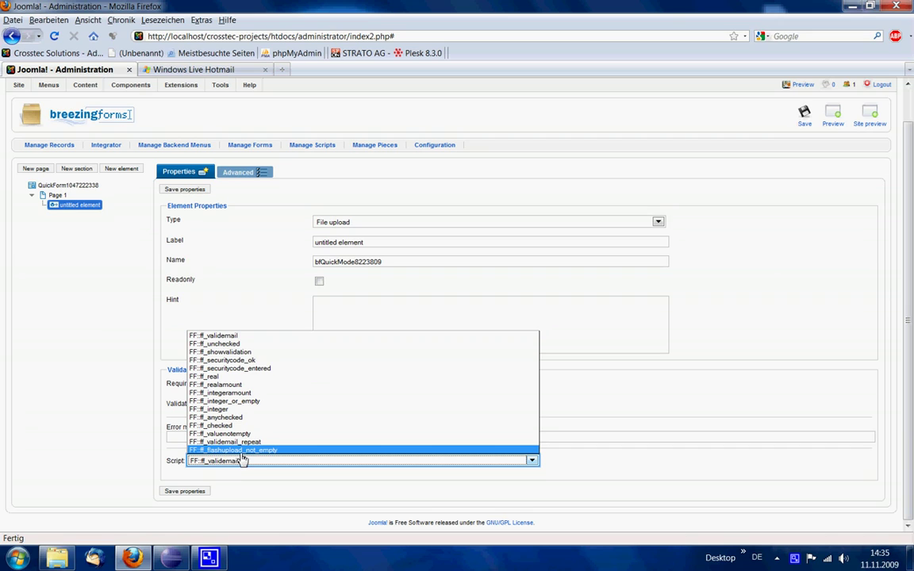
left_click(239, 451)
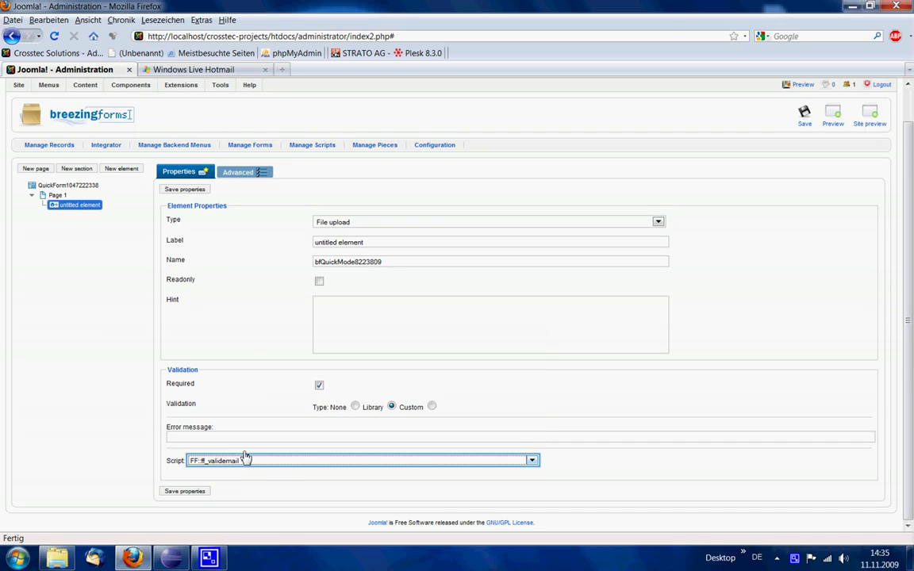
left_click(196, 438)
type("Plea")
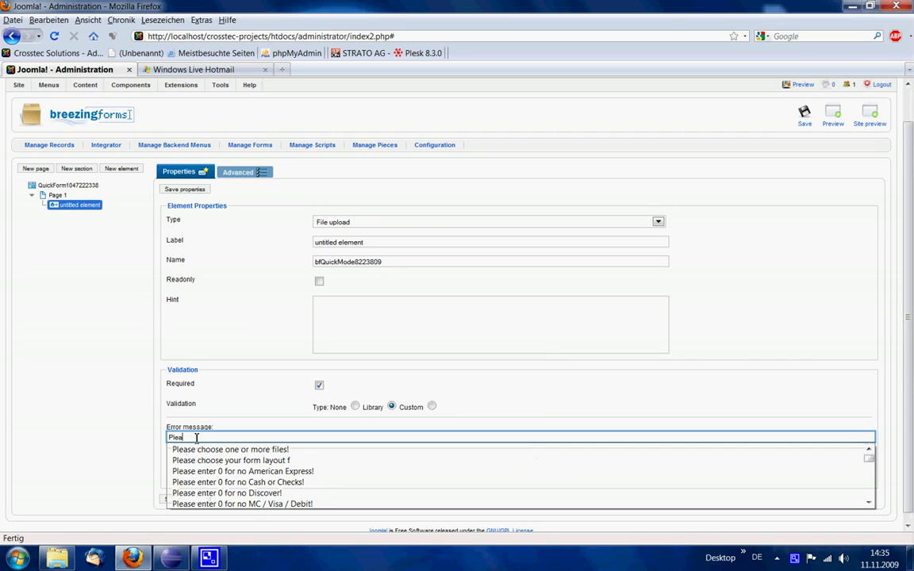
type("se c")
key("Down")
key("Return")
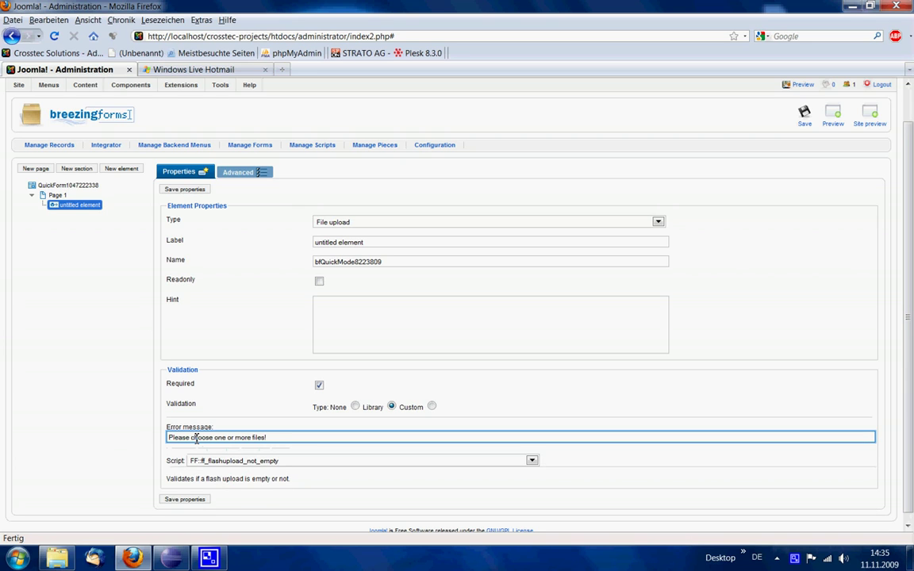
left_click(184, 499)
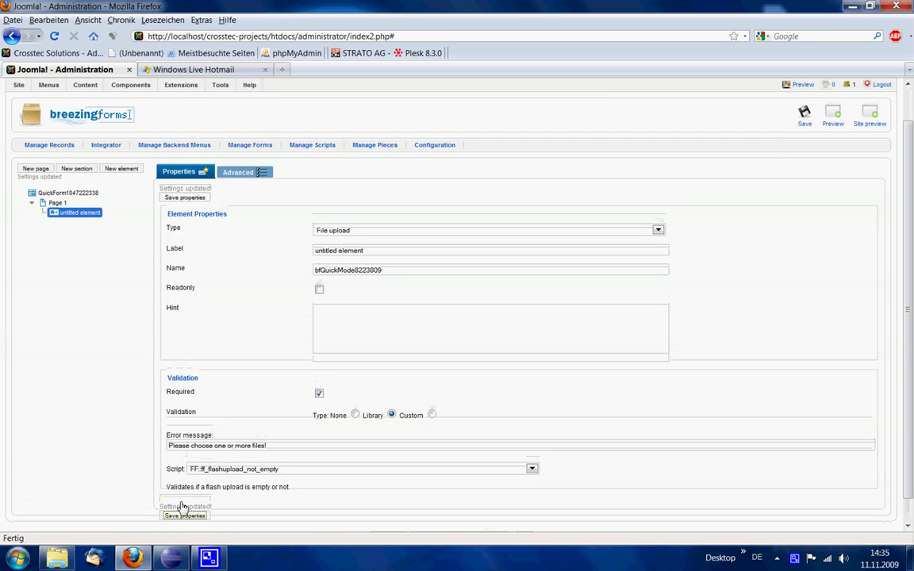
- Save and preview the form, queuing breezingforms_170_UNZIP_FIRST.zip, bopp.zip and the breezingforms_update zip
left_click(800, 118)
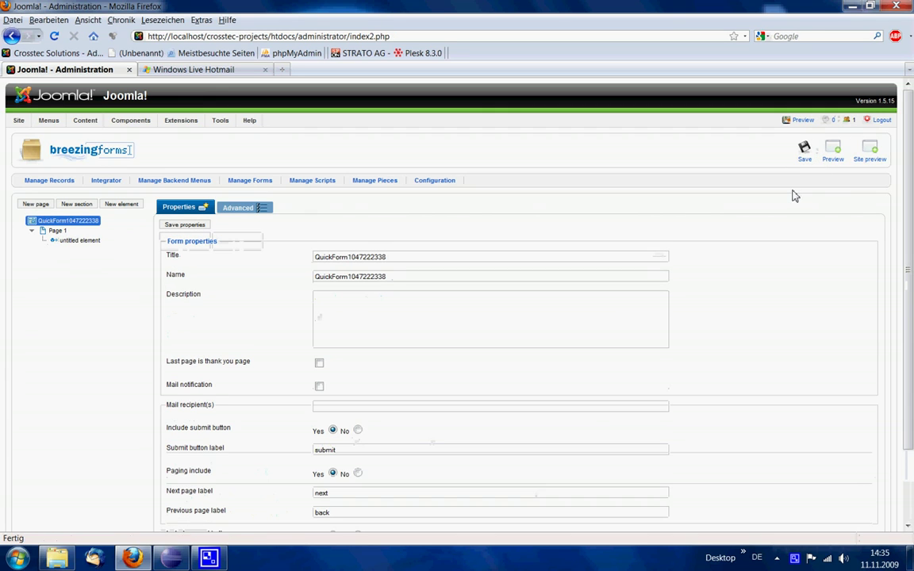
left_click(832, 154)
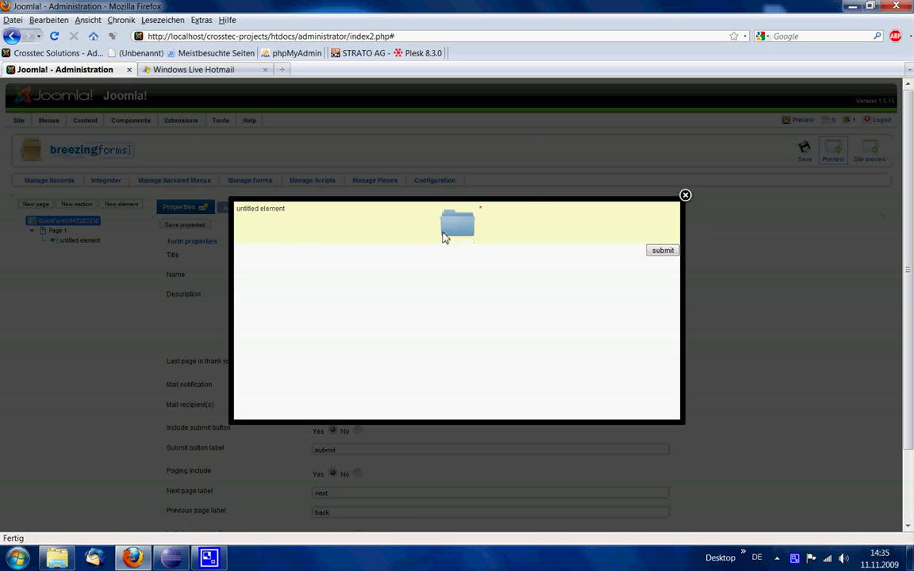
left_click(461, 229)
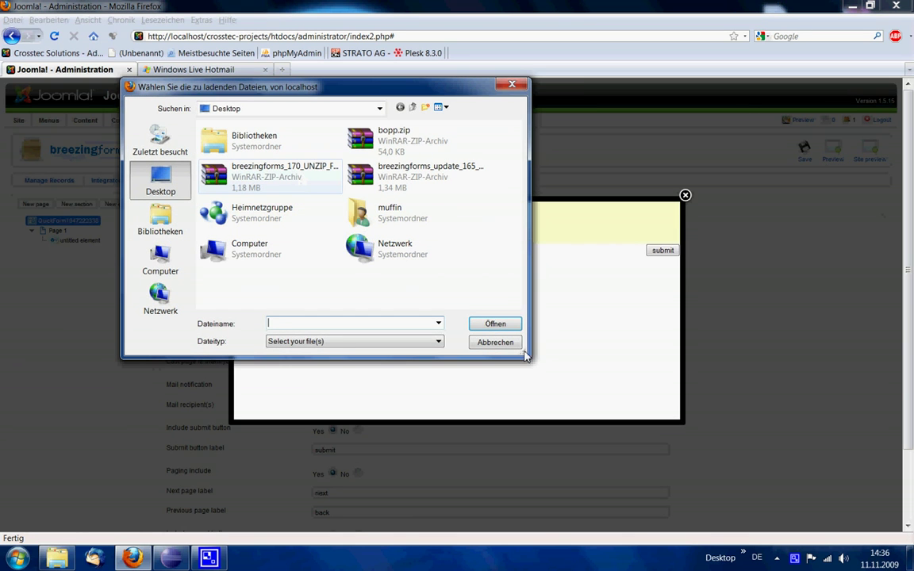
left_click(260, 170)
left_click(403, 151, "ctrl")
left_click(394, 167, "ctrl")
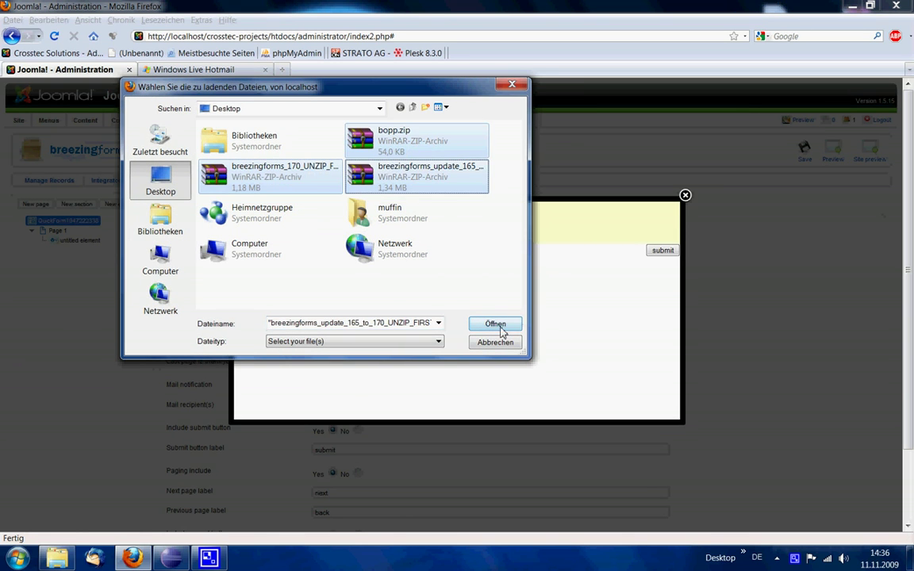
left_click(495, 324)
- Remove all three queued files and submit, getting the 'Please choose one or more files!' error
left_click(241, 248)
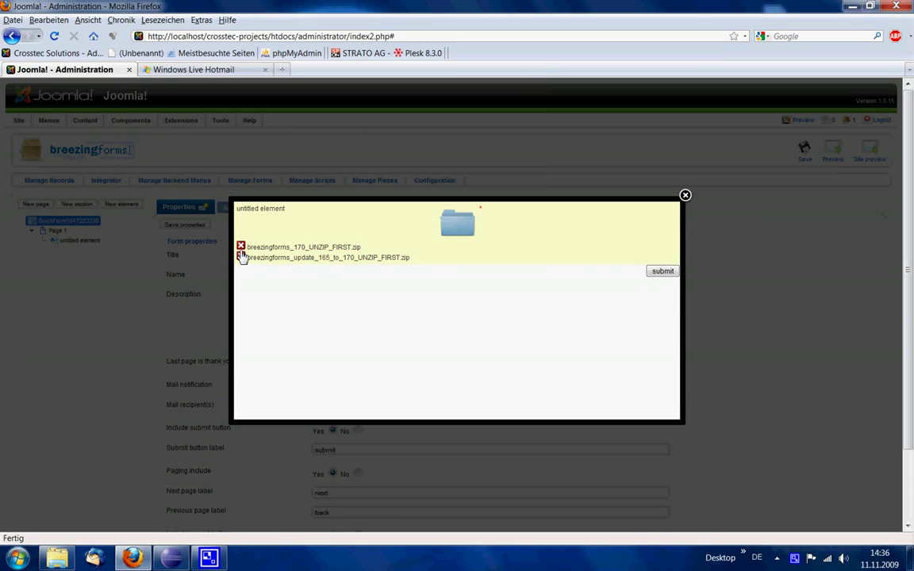
left_click(241, 247)
left_click(242, 248)
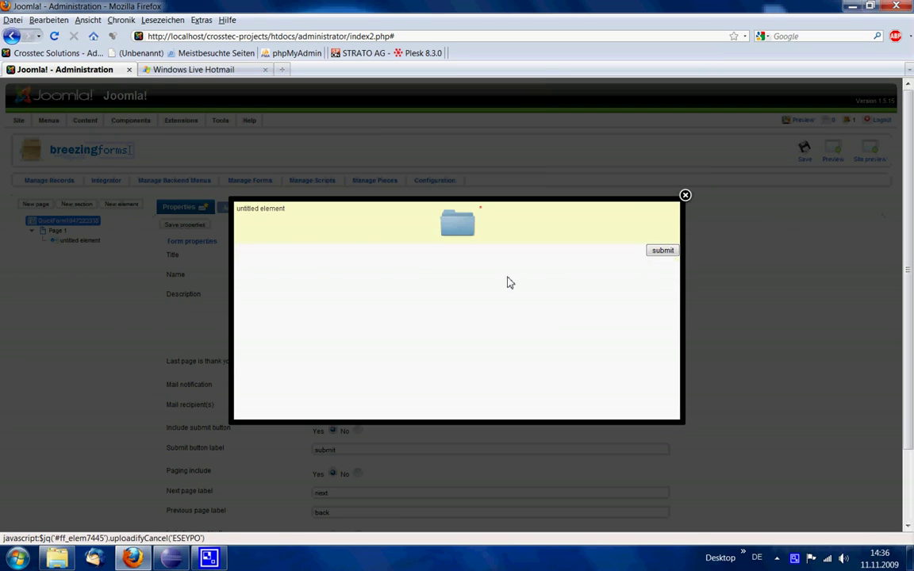
left_click(662, 251)
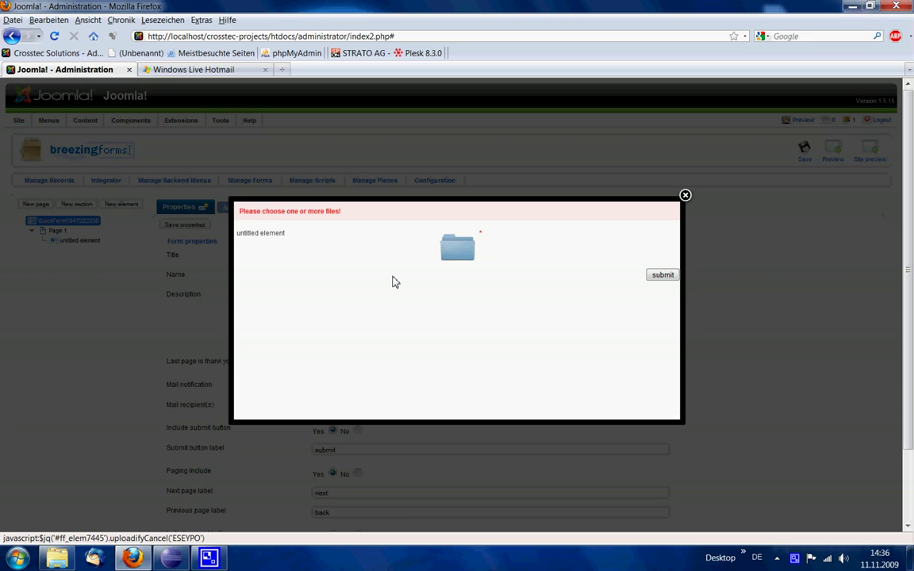
- Copy the upload element, paste the copy into Page 1, and save the page and form
left_click(102, 301)
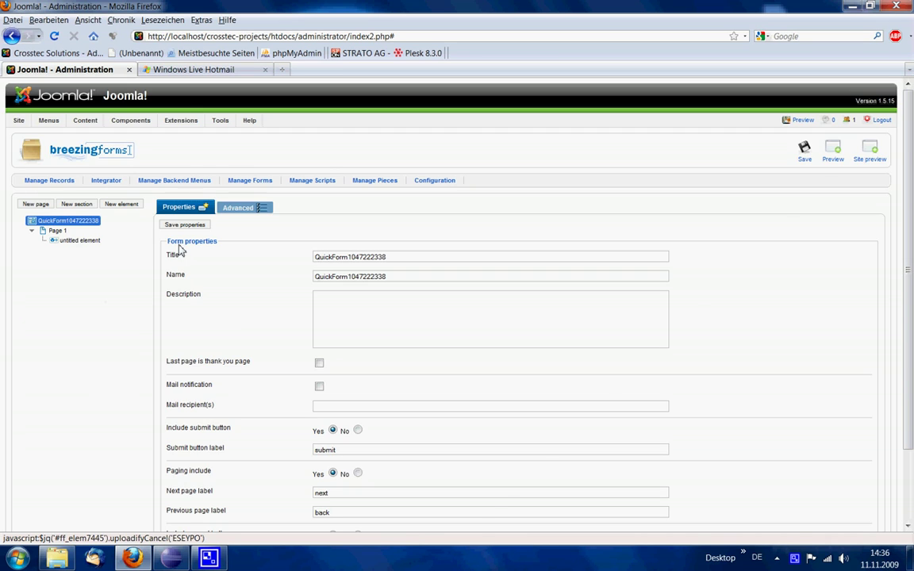
left_click(79, 240)
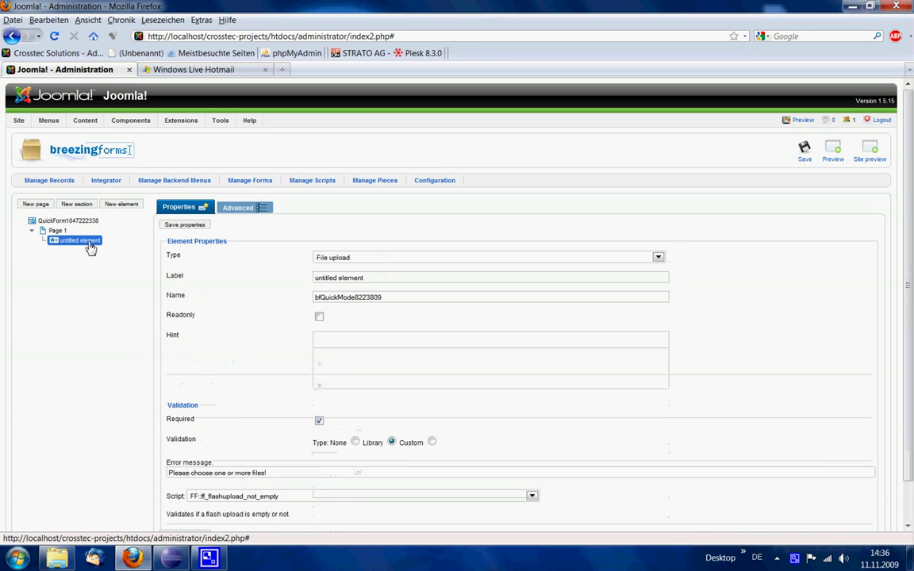
right_click(90, 249)
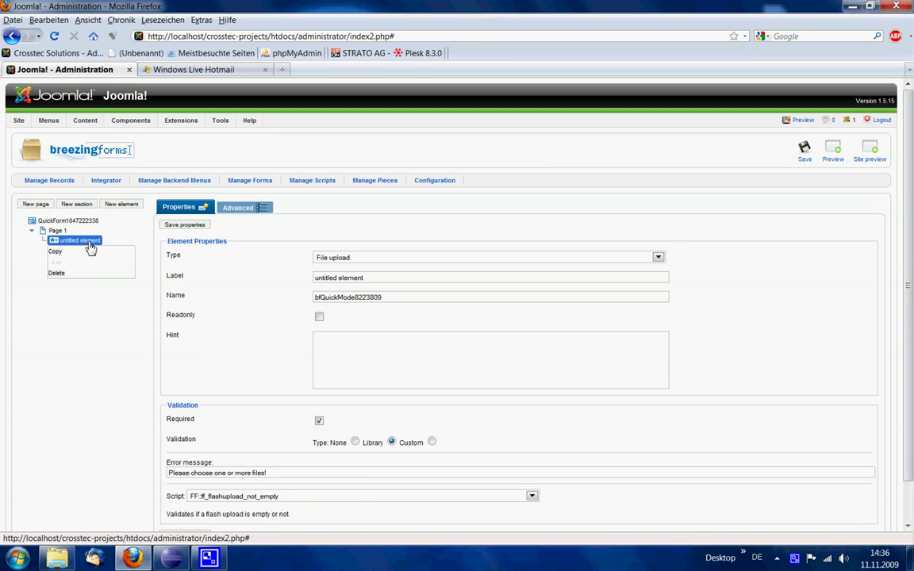
left_click(71, 257)
left_click(55, 233)
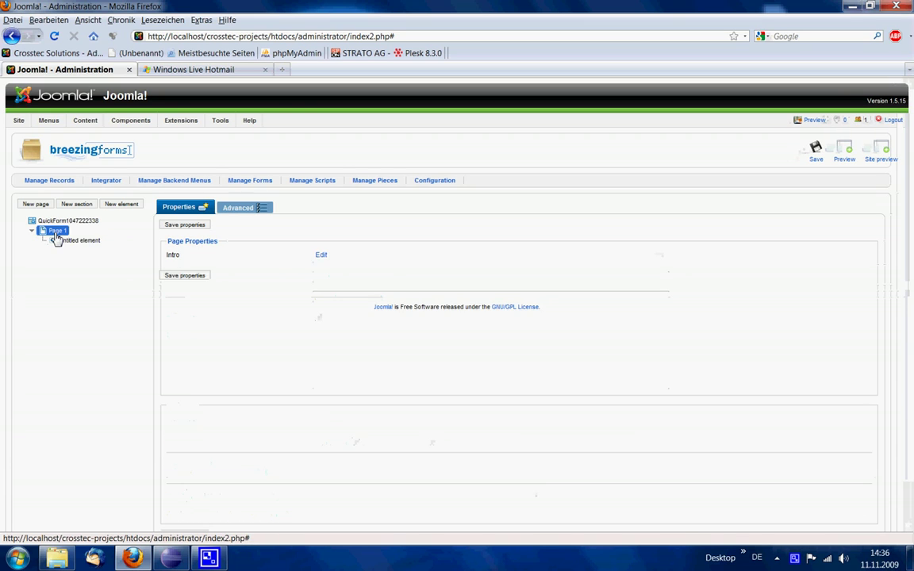
right_click(54, 237)
left_click(56, 257)
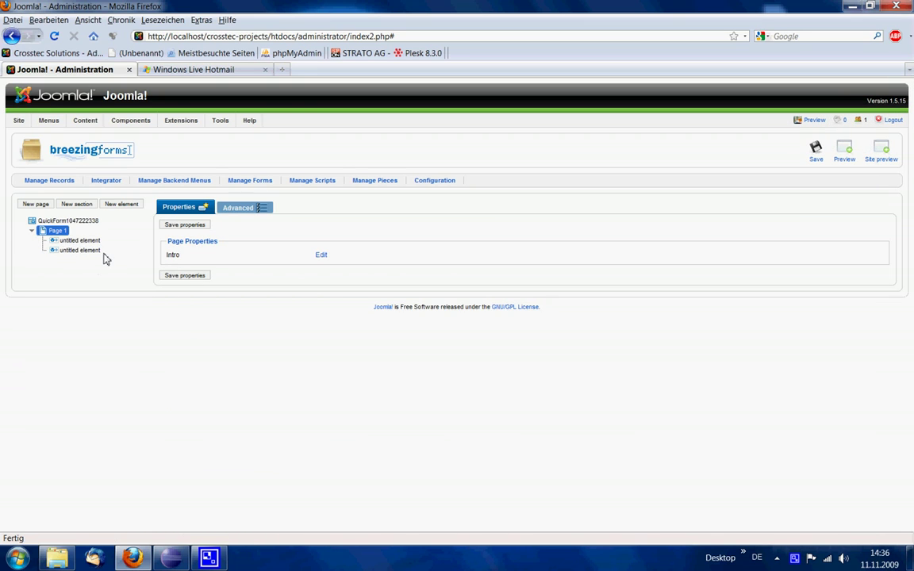
left_click(177, 228)
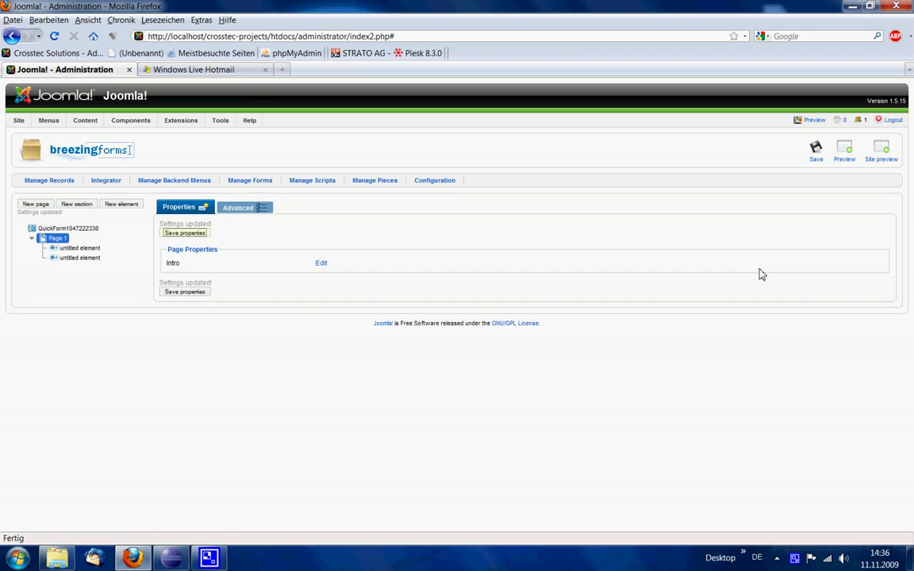
left_click(815, 151)
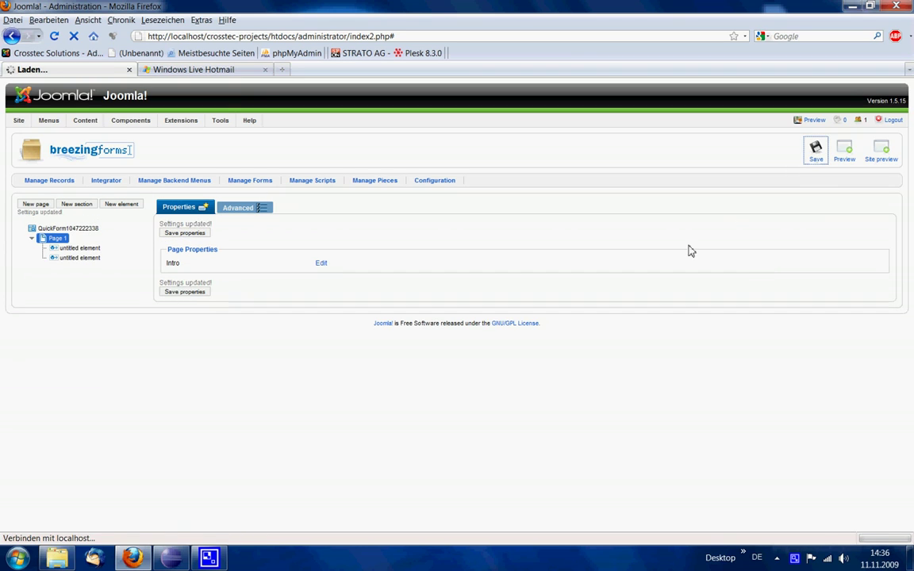
- Preview and submit the form with breezingforms_170_UNZIP_FIRST.zip and the breezingforms_update zip in the two upload fields
left_click(839, 163)
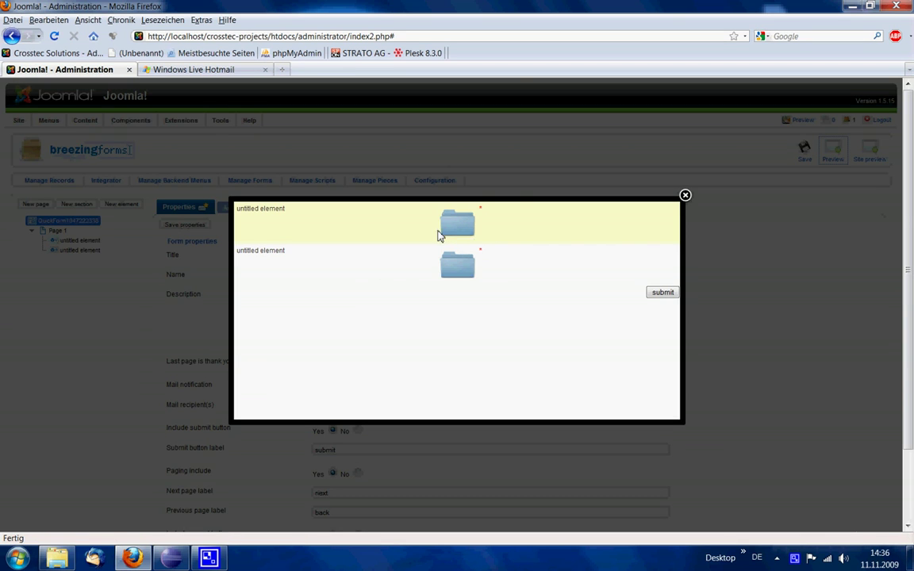
left_click(440, 236)
double_click(242, 178)
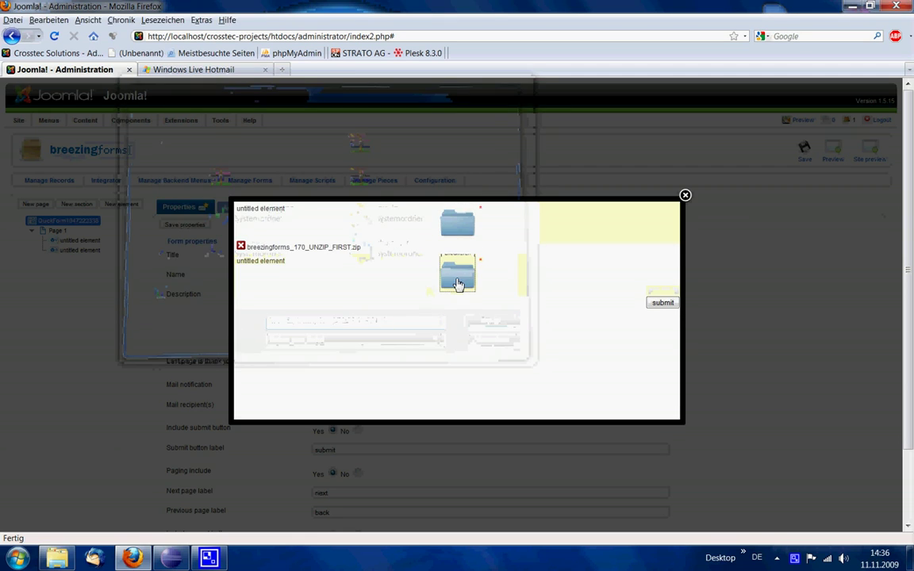
left_click(457, 284)
left_click(428, 170)
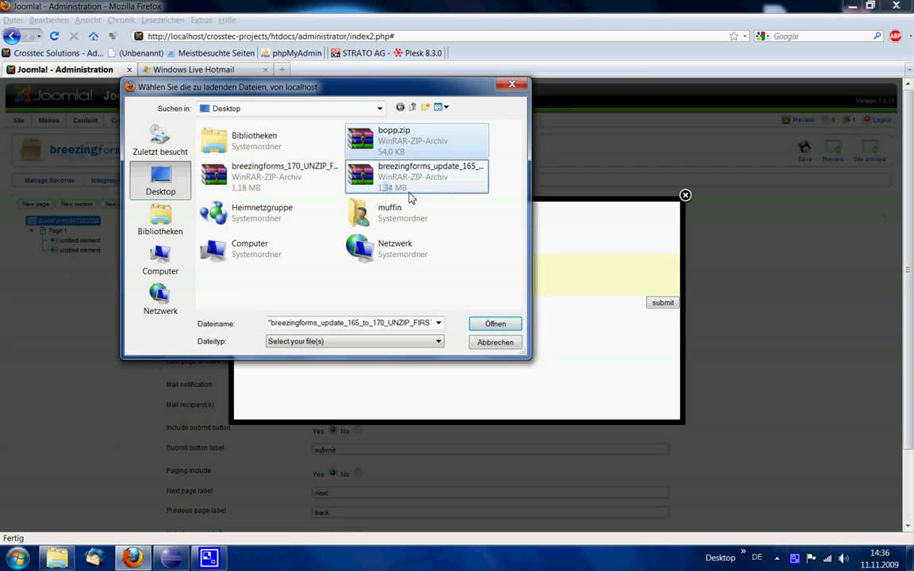
left_click(496, 327)
left_click(665, 325)
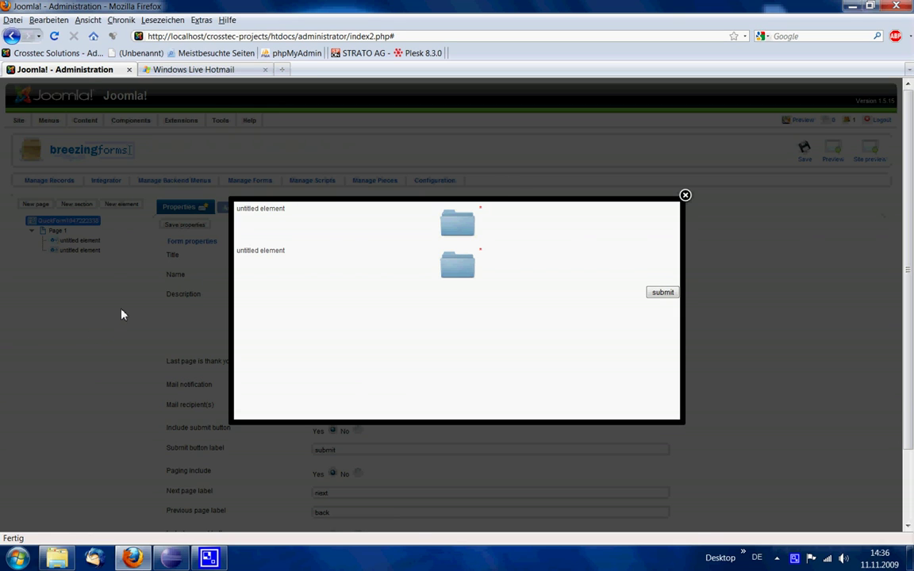
left_click(121, 315)
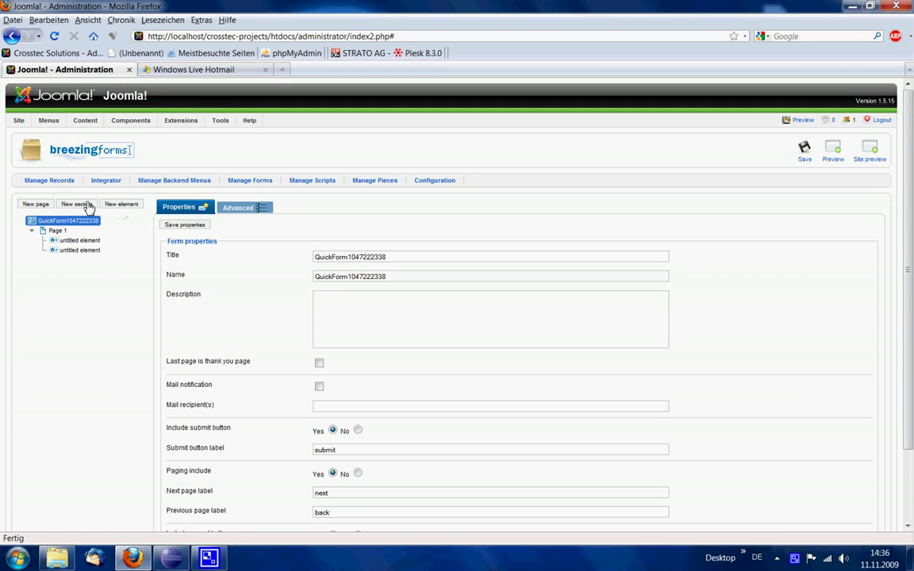
- Enable mail notification with the recipient's e-mail address and save the form properties
scroll(245, 363, "down", 1)
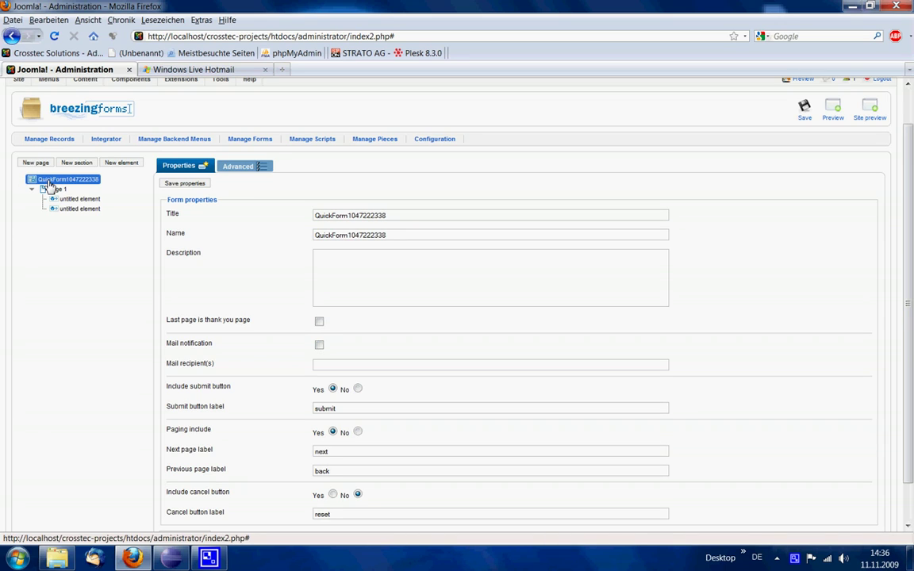
left_click(317, 345)
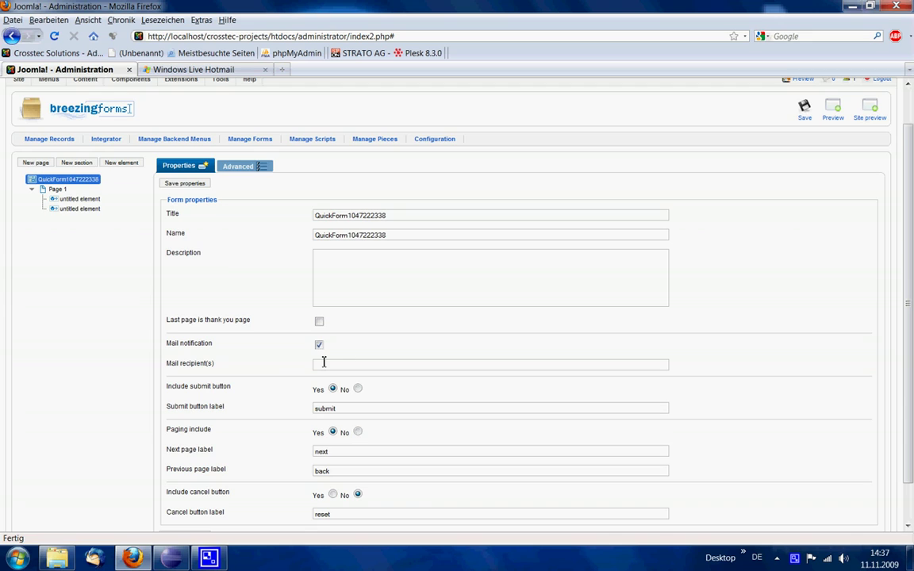
left_click(337, 364)
type("breez")
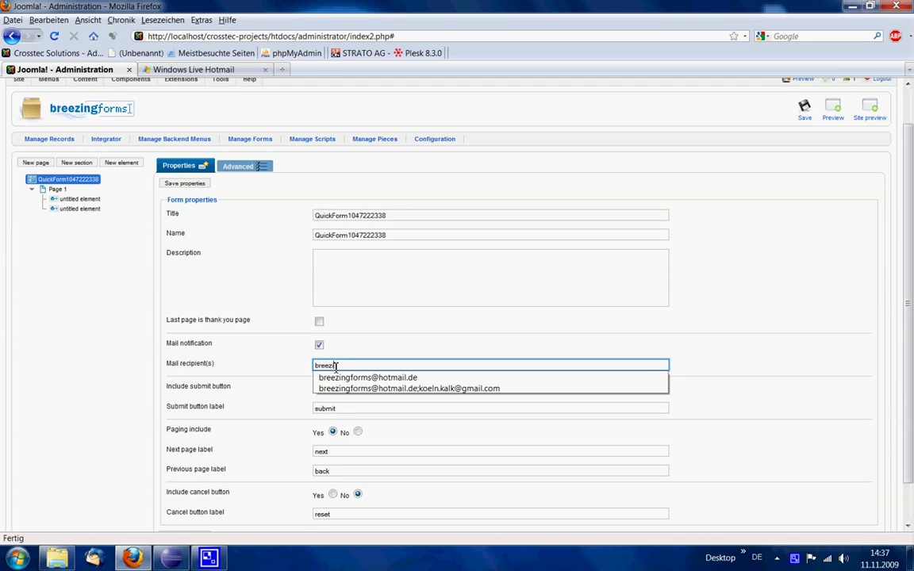
key("Down")
key("Return")
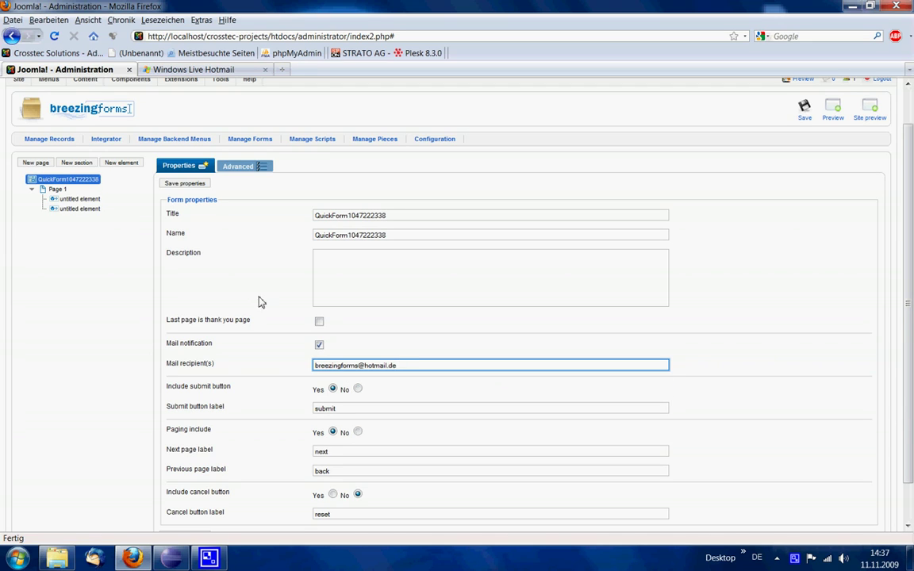
left_click(171, 184)
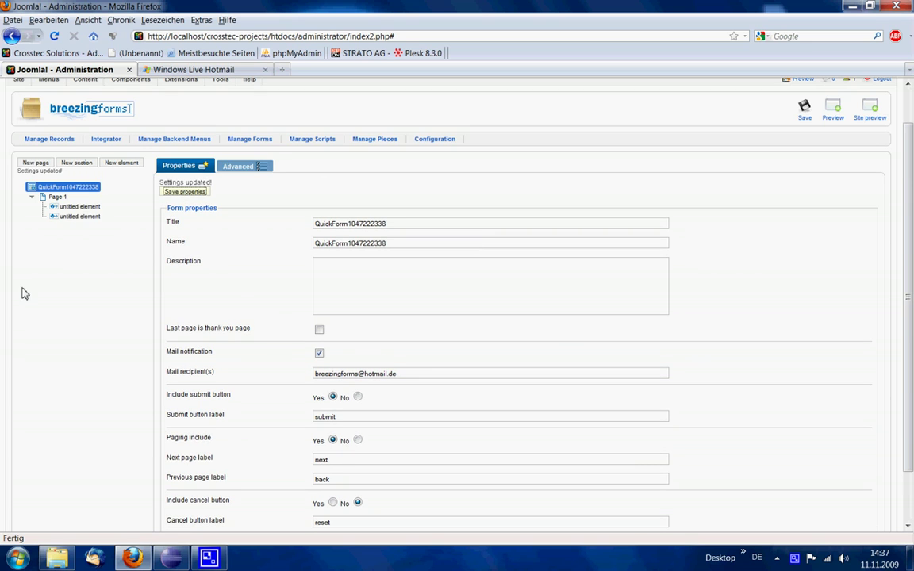
- Save the first upload element's Advanced options, including attaching files to admin mails
left_click(72, 198)
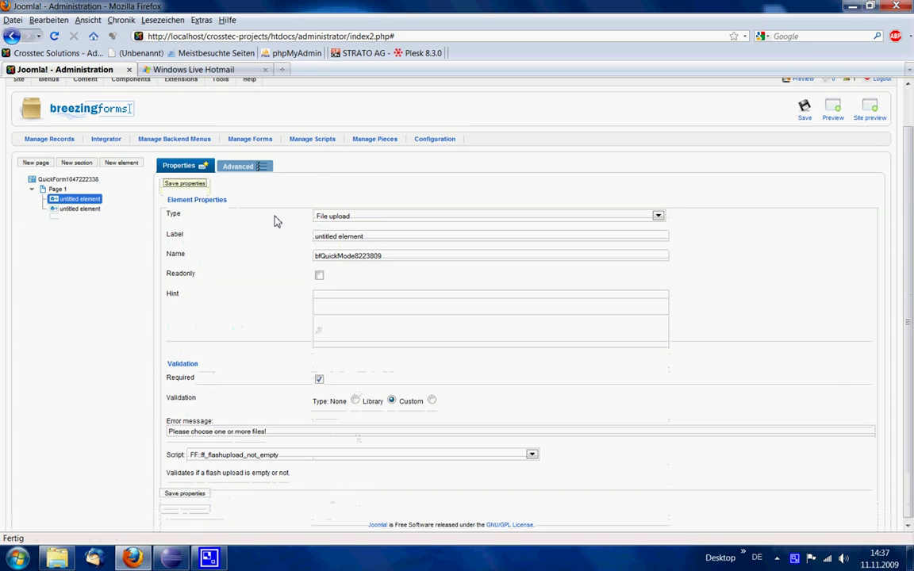
left_click(236, 167)
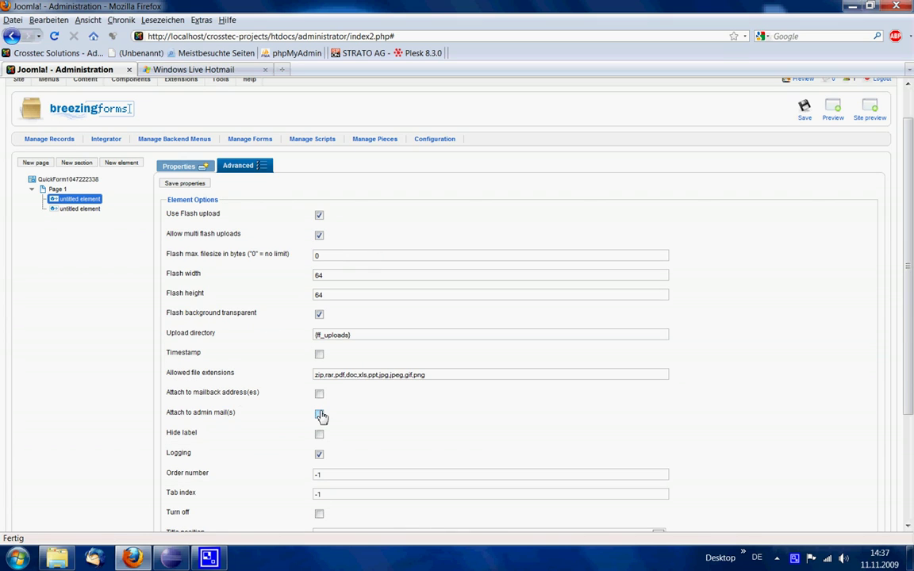
left_click(190, 184)
- Delete the second, copied untitled element from Page 1
left_click(81, 220)
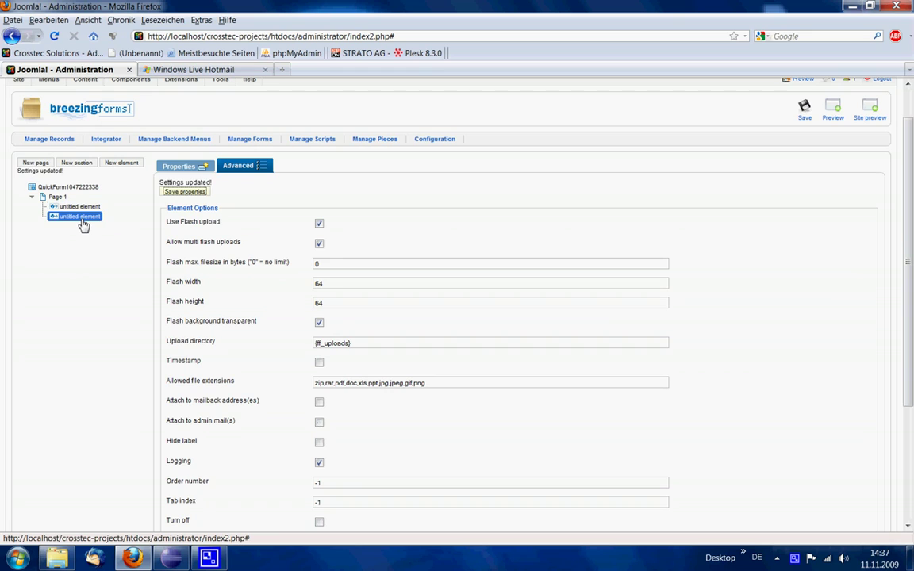
right_click(83, 223)
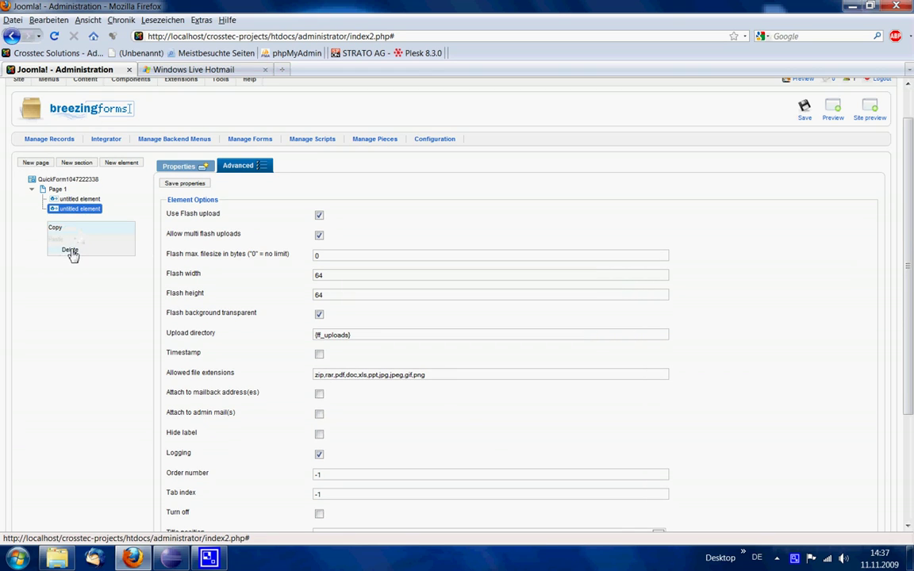
left_click(70, 251)
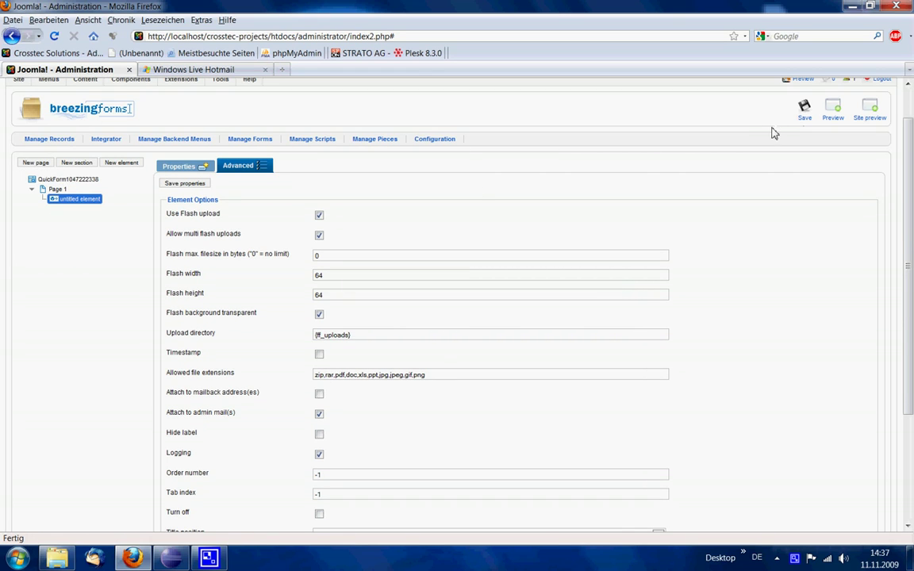
- Save and preview the form, upload bopp.zip and breezingforms_170_UNZIP_FIRST.zip, then check the Hotmail inbox
left_click(804, 107)
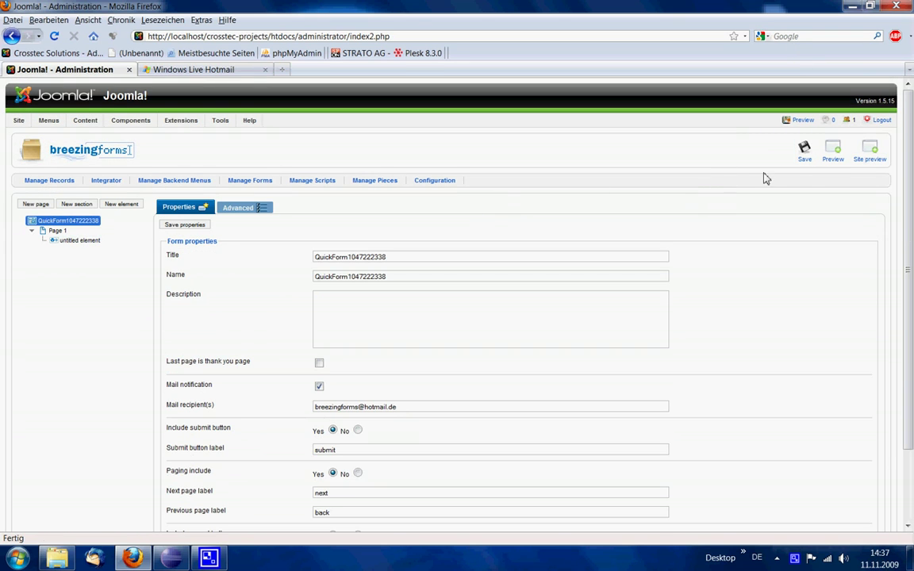
left_click(833, 158)
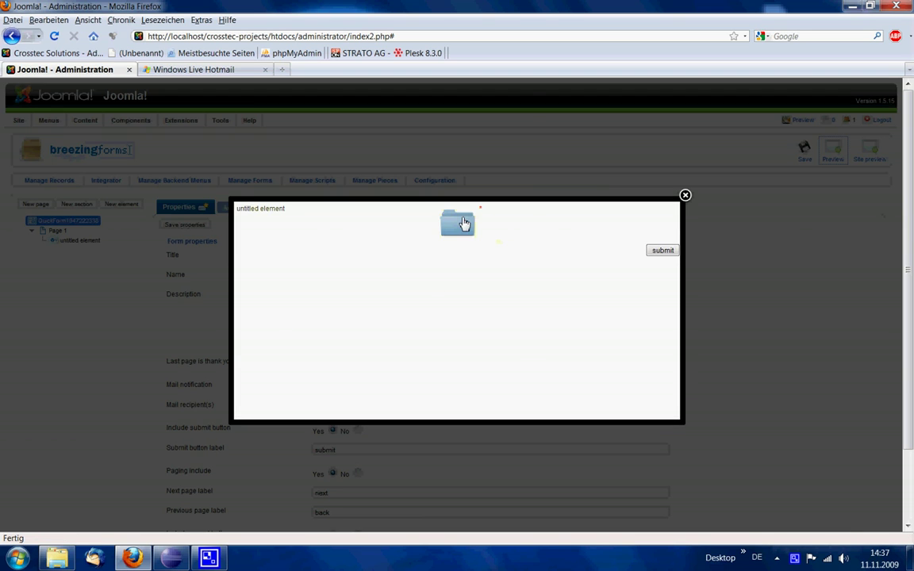
left_click(449, 220)
left_click(353, 133)
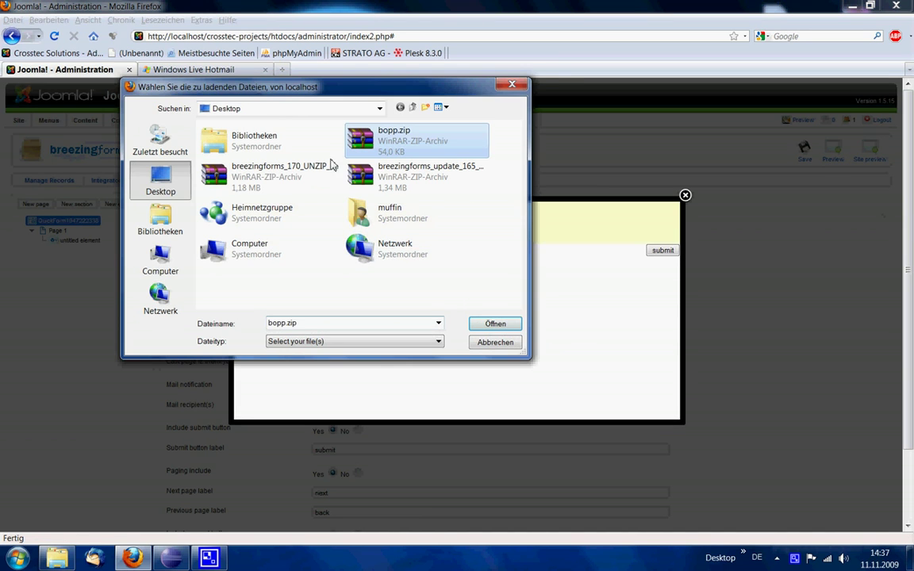
left_click(265, 175, "ctrl")
left_click(485, 323)
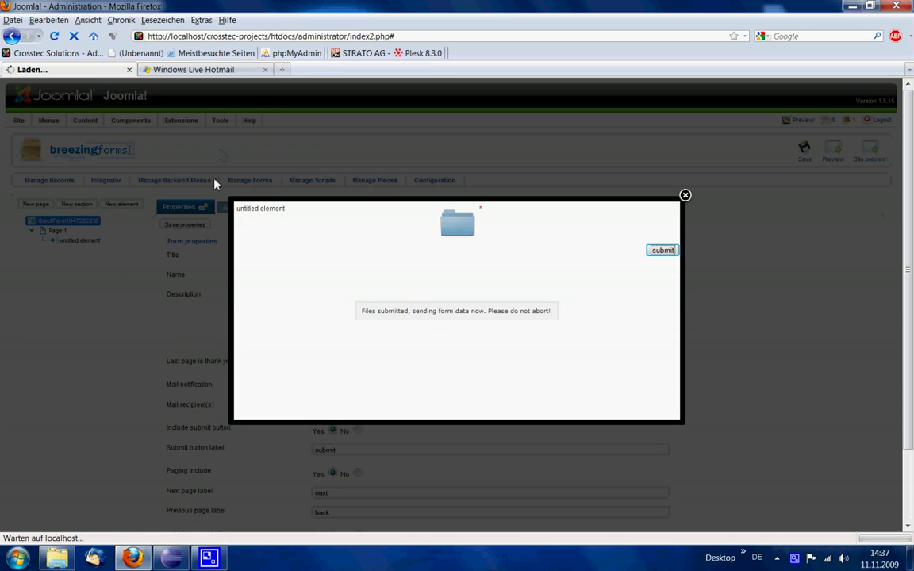
left_click(202, 70)
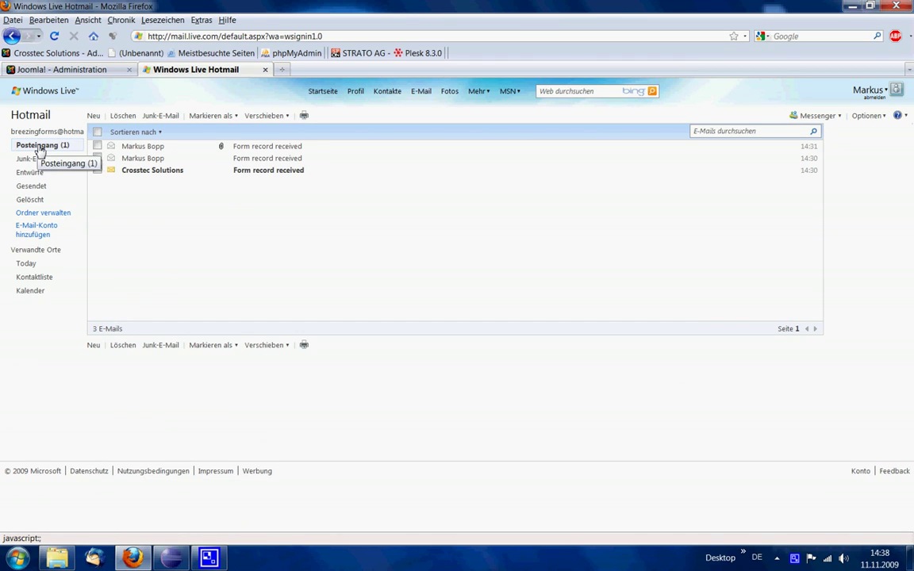
- Refresh the Hotmail inbox and open the new 'Form record received' mail for record 552, with its two zip attachments
left_click(40, 151)
left_click(41, 149)
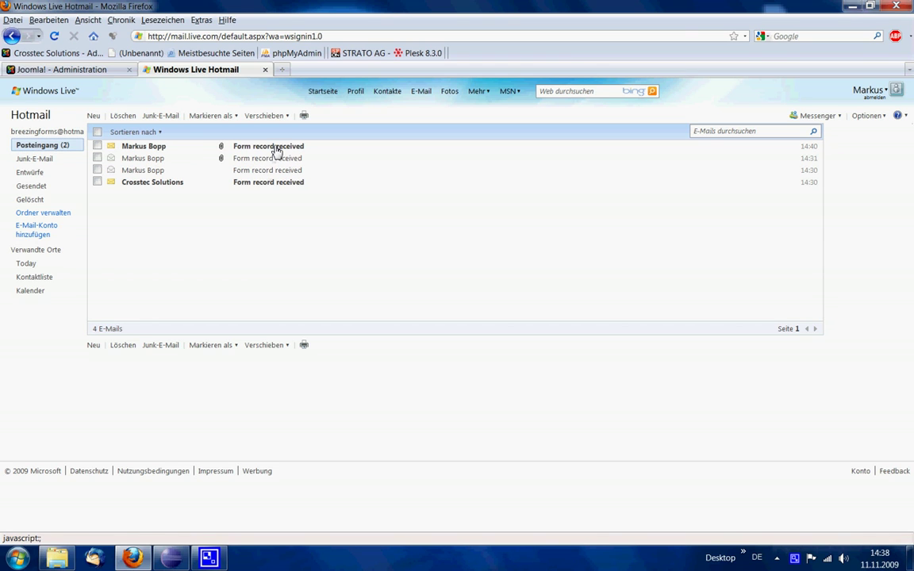
left_click(275, 148)
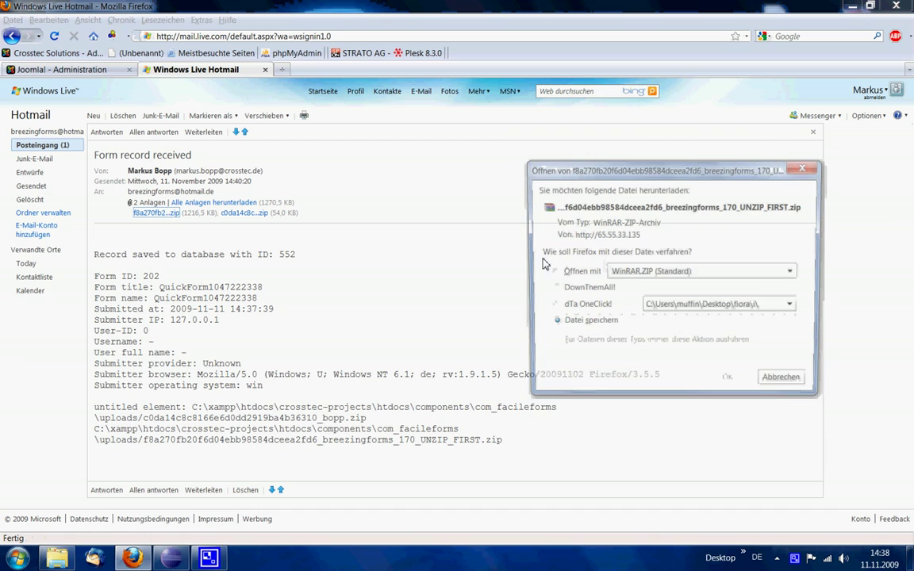
left_click(796, 388)
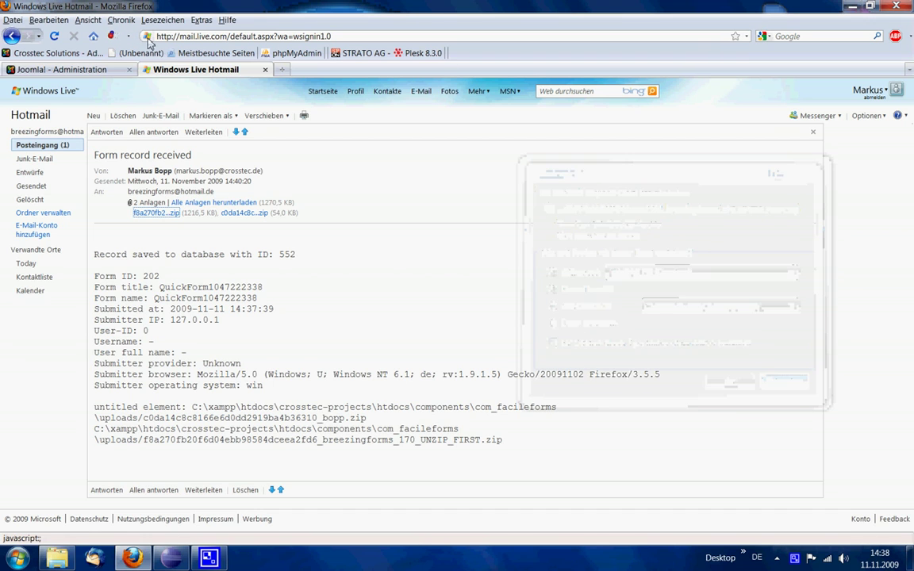
- Back in BreezingForms, close the form preview and select the untitled upload element
left_click(92, 71)
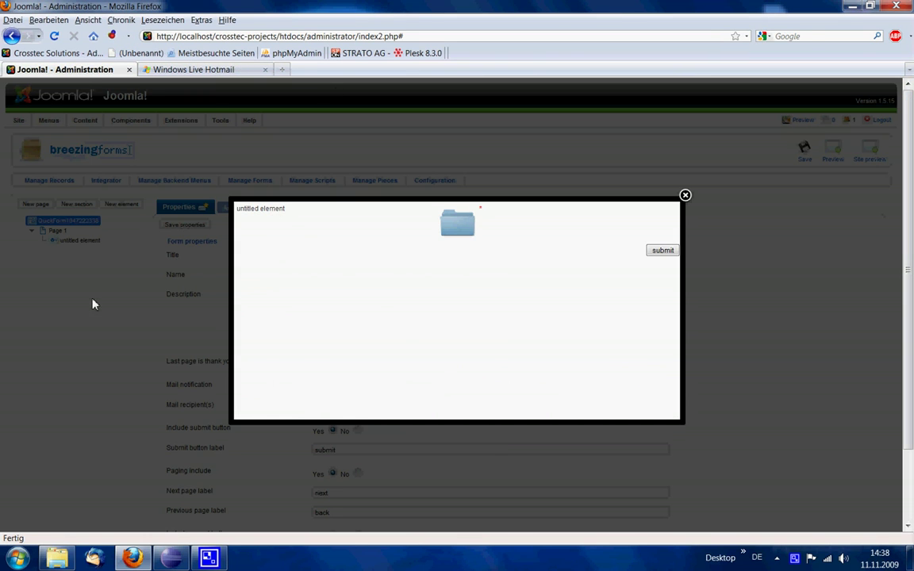
left_click(155, 293)
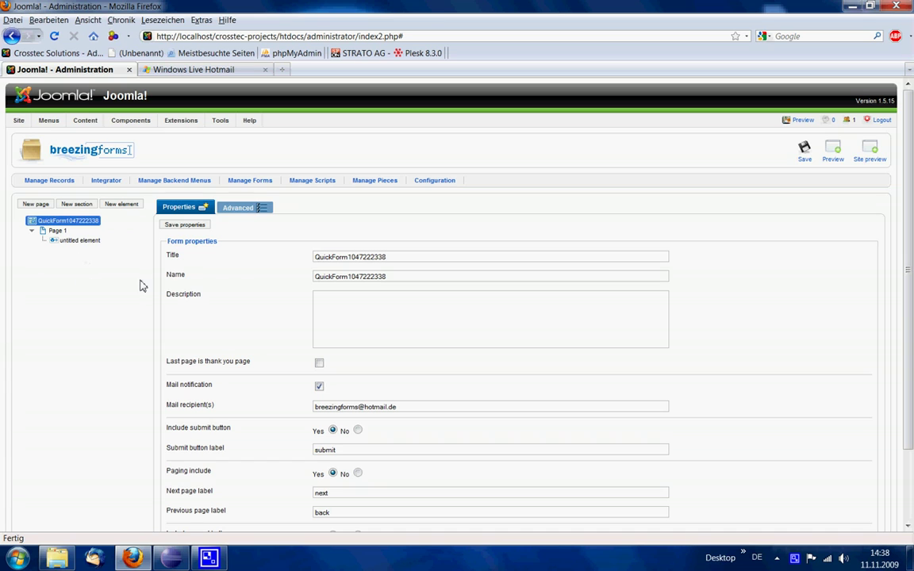
left_click(82, 241)
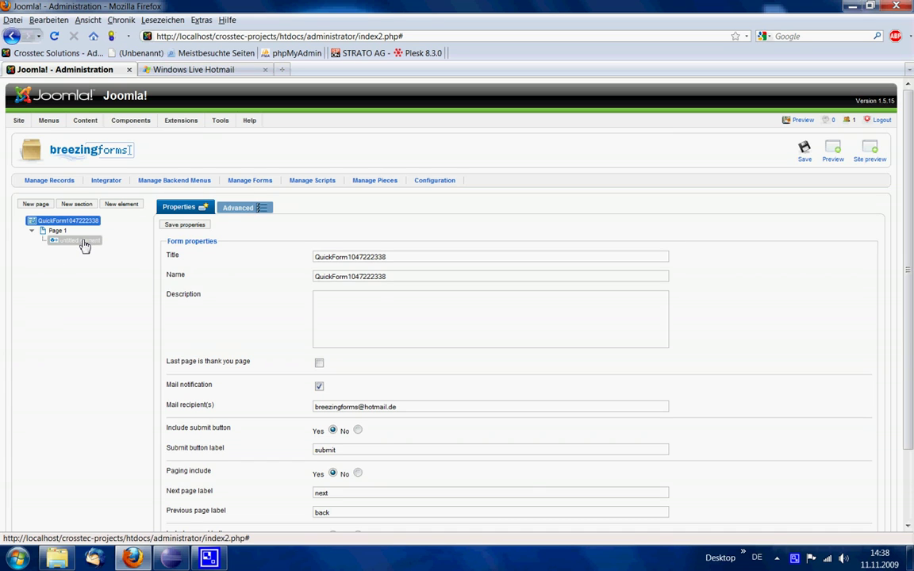
- Review the element's Advanced options: Flash upload, multiple uploads and admin-mail attachment remain enabled
left_click(237, 207)
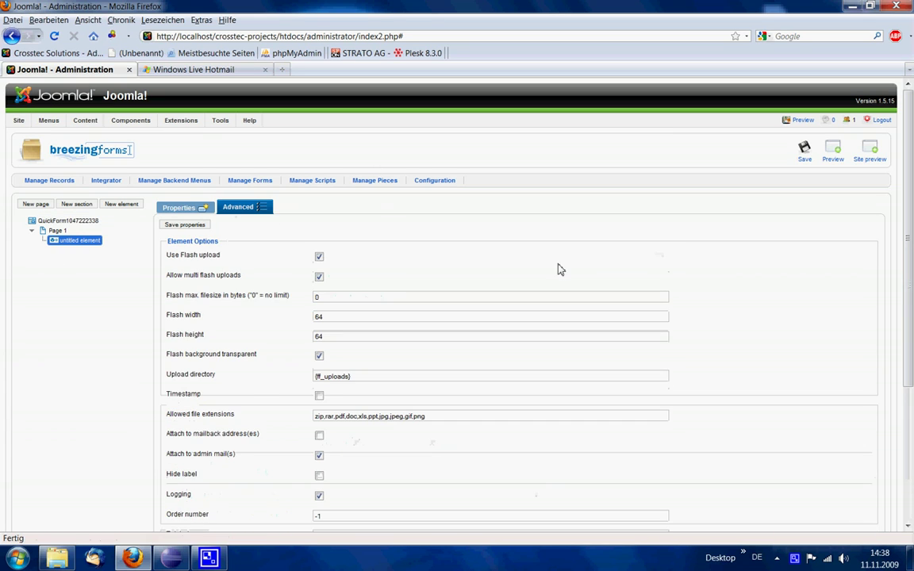
scroll(349, 322, "down", 2)
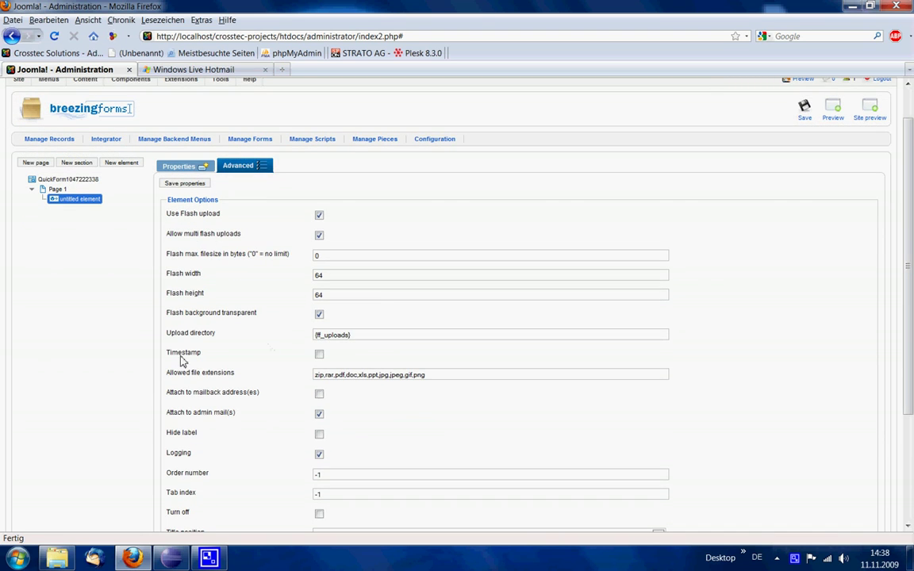
scroll(292, 367, "down", 4)
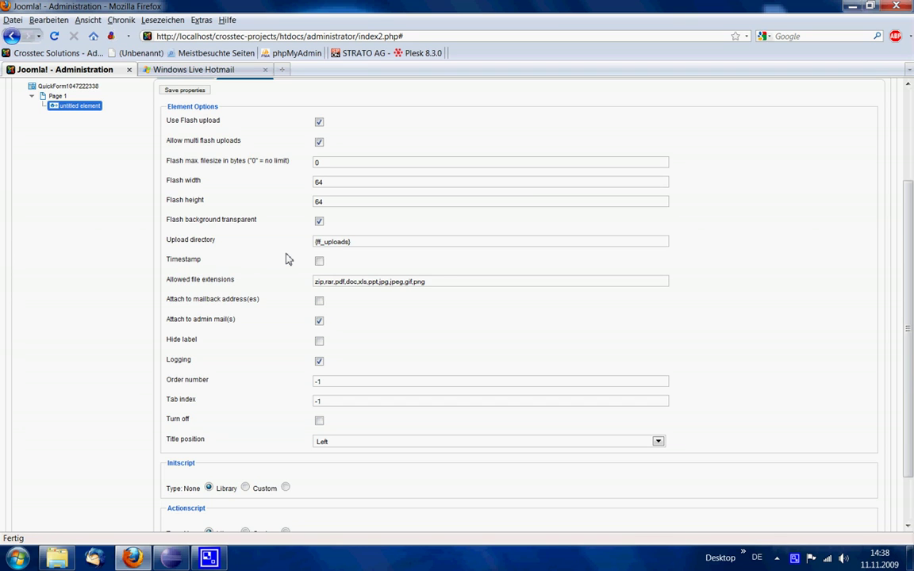
scroll(255, 238, "up", 1)
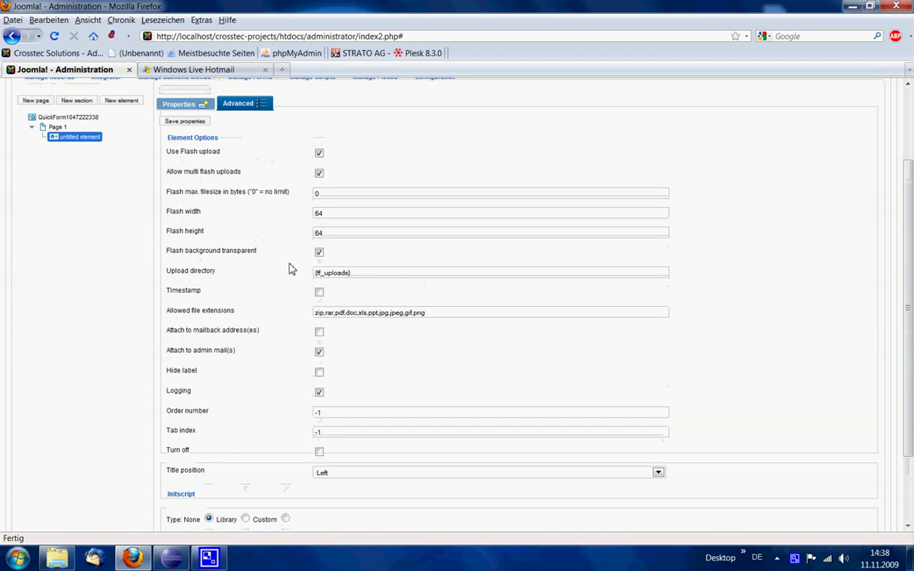
scroll(238, 258, "up", 1)
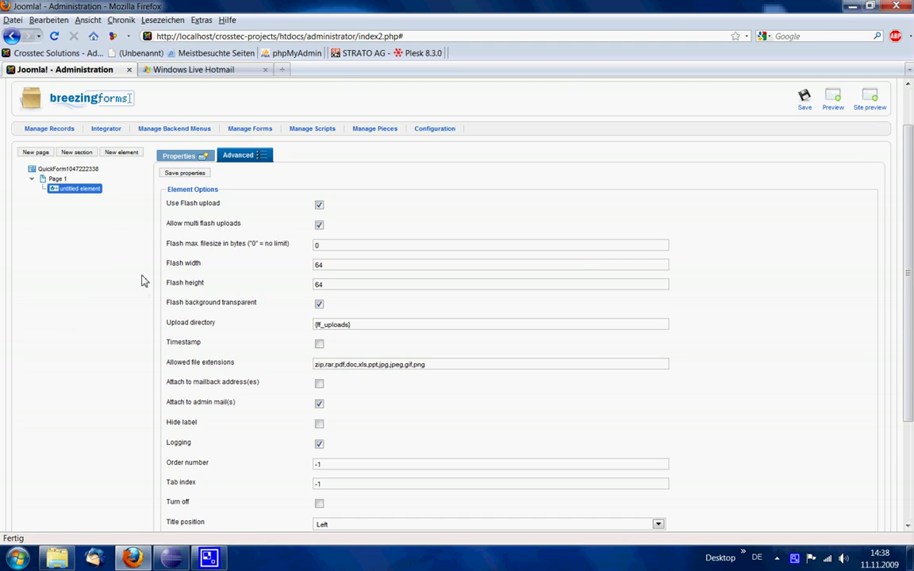
scroll(155, 292, "down", 2)
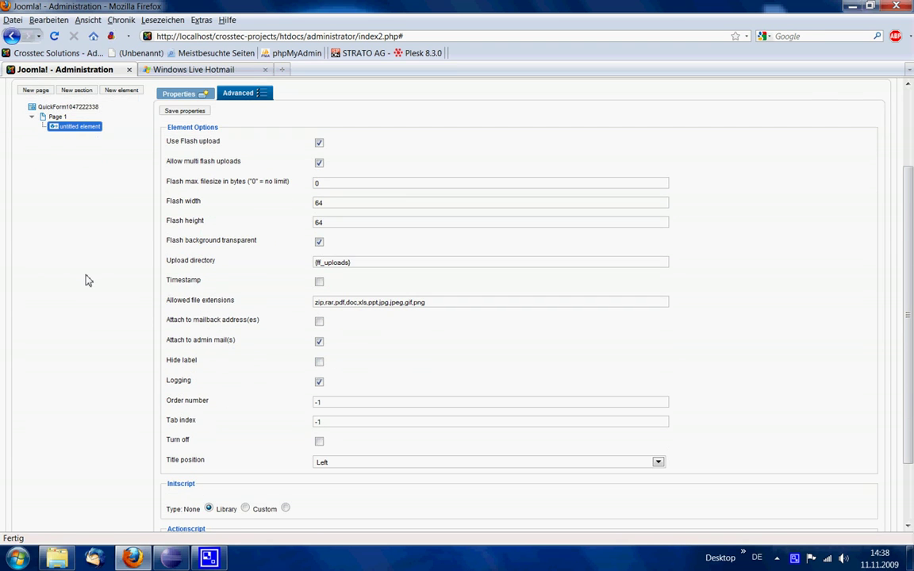
scroll(87, 280, "up", 3)
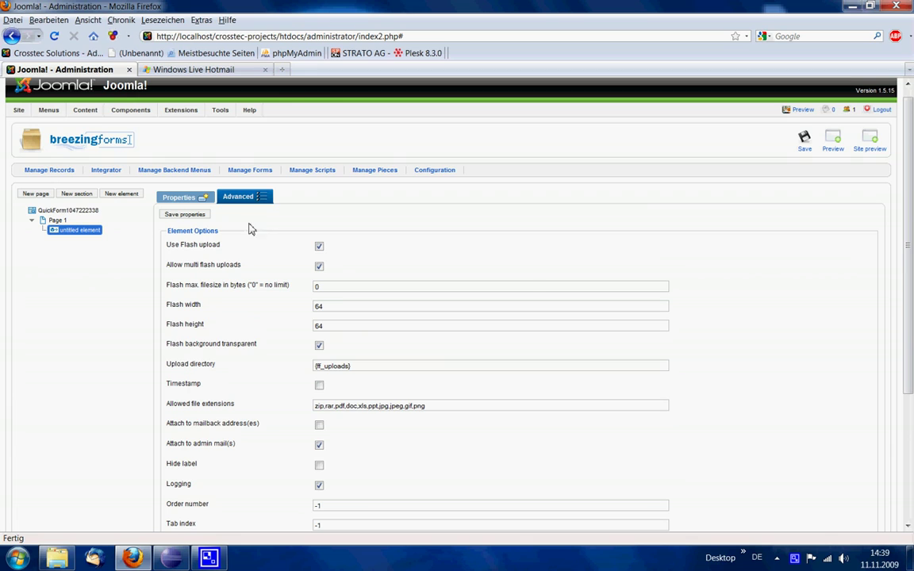